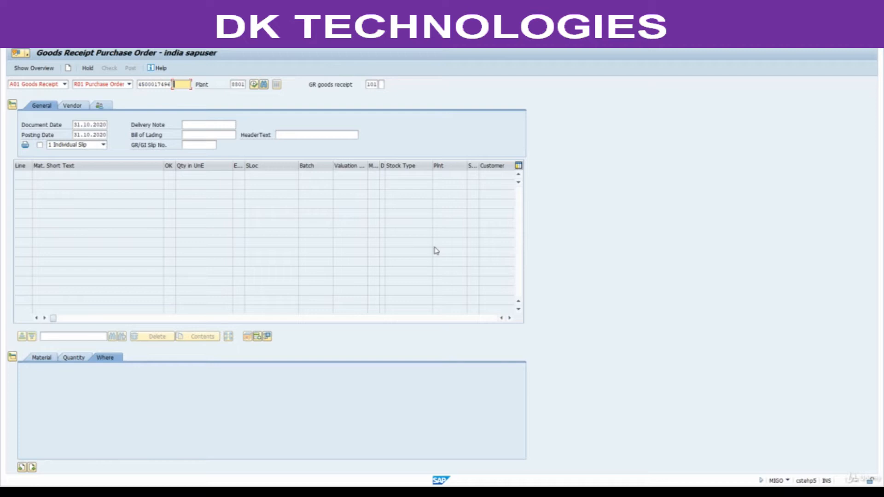
Step: Load the purchase order for goods receipt with movement type 101 at plant 8801
double_click(370, 85)
key(Return)
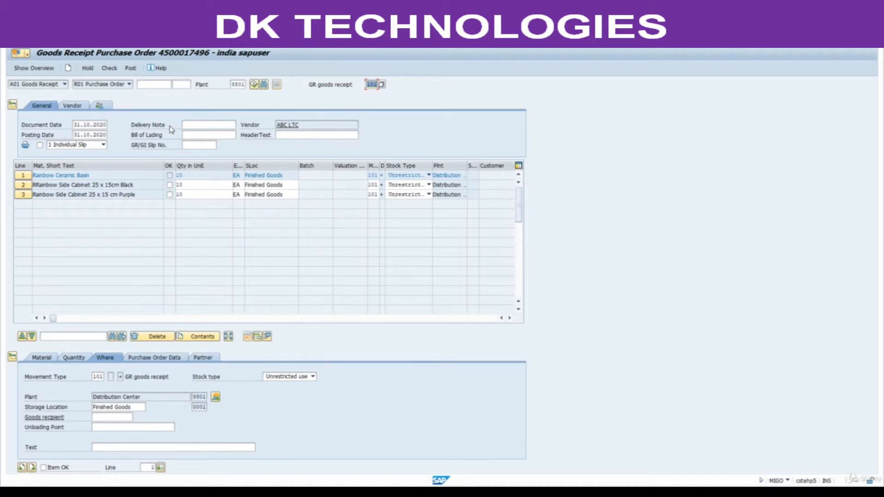
Step: Examine the first line item's material, quantity, storage location, purchase order data and partner details
click(44, 359)
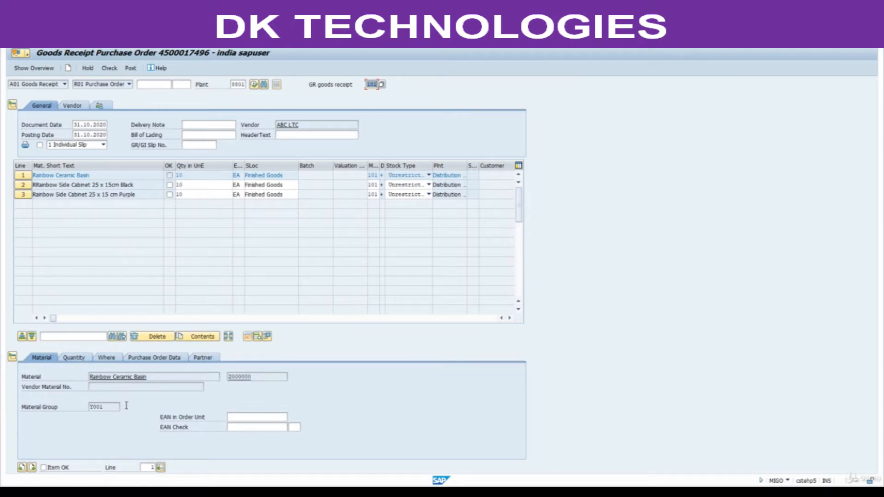
click(84, 362)
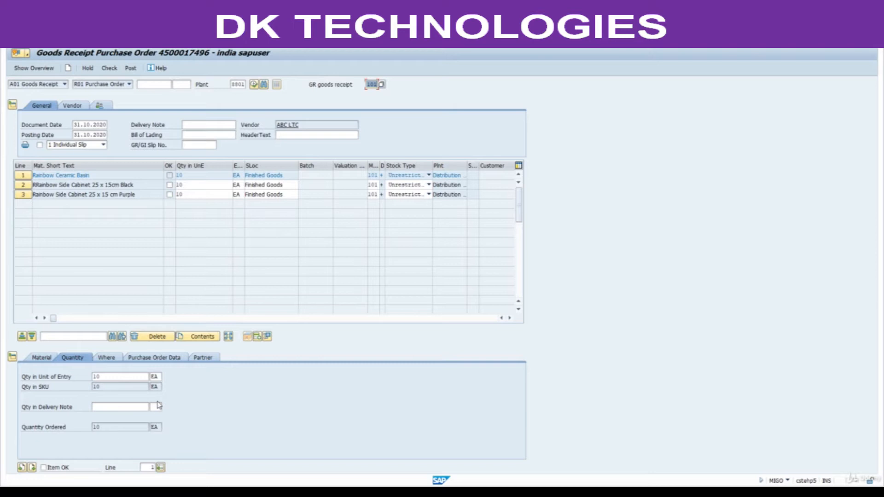
click(109, 359)
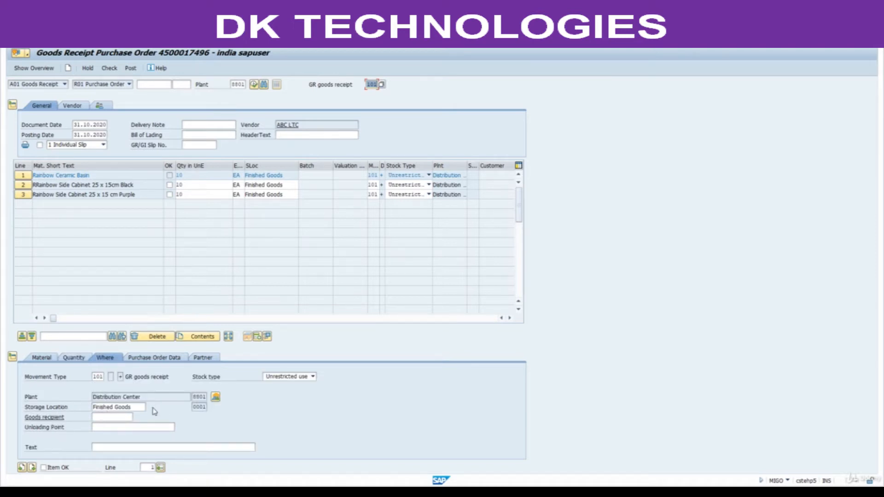
drag(144, 397, 92, 408)
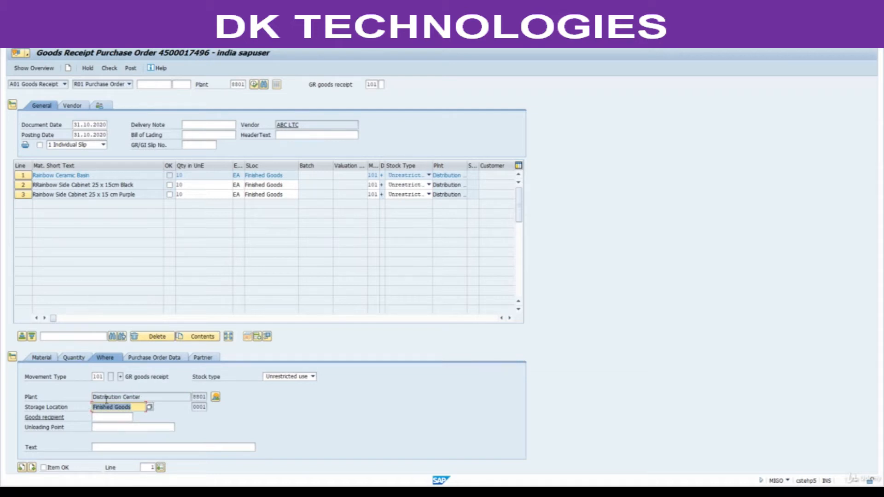
click(149, 362)
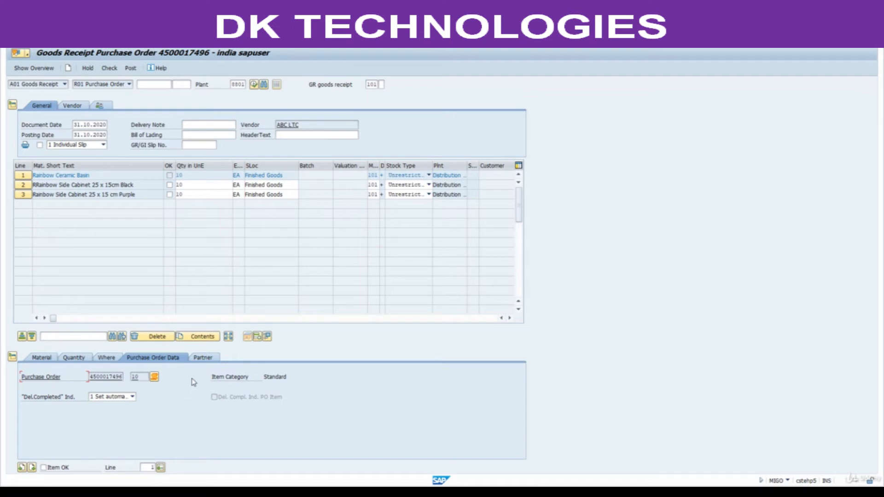
click(207, 359)
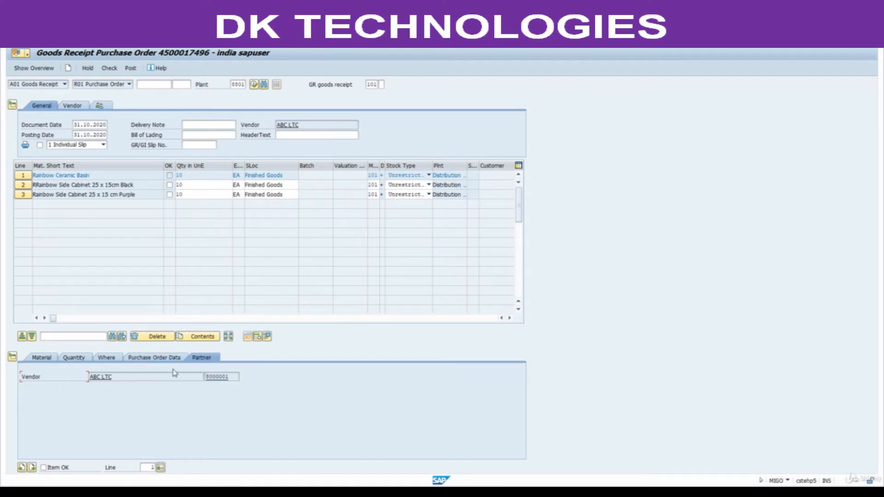
drag(144, 378, 78, 383)
click(74, 358)
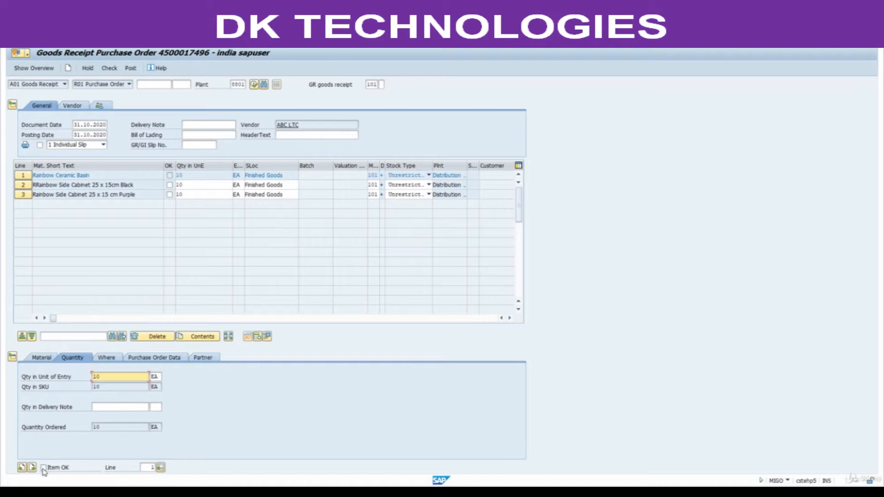
drag(106, 376, 89, 377)
Step: Mark all three line items of the goods receipt as Item OK
click(43, 468)
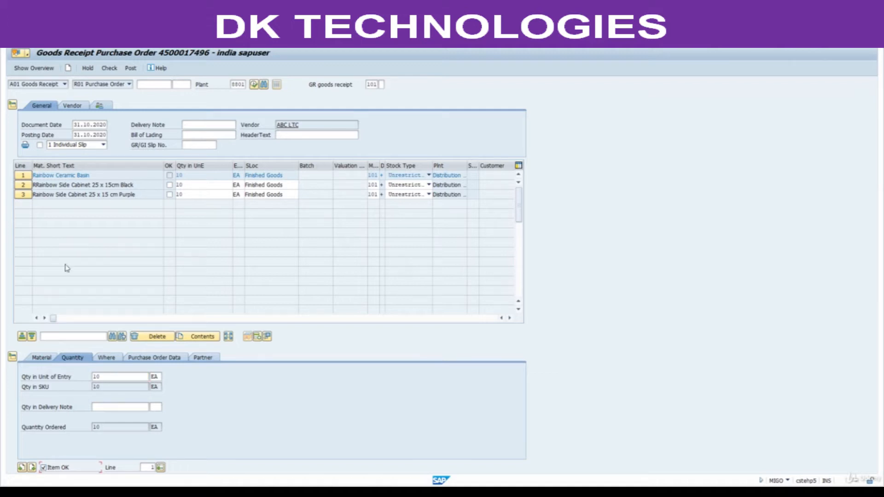
click(27, 187)
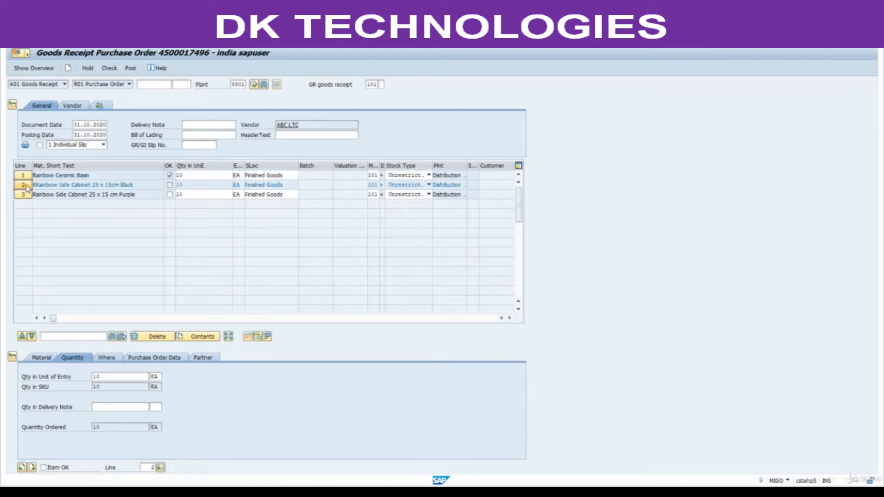
click(44, 468)
click(23, 194)
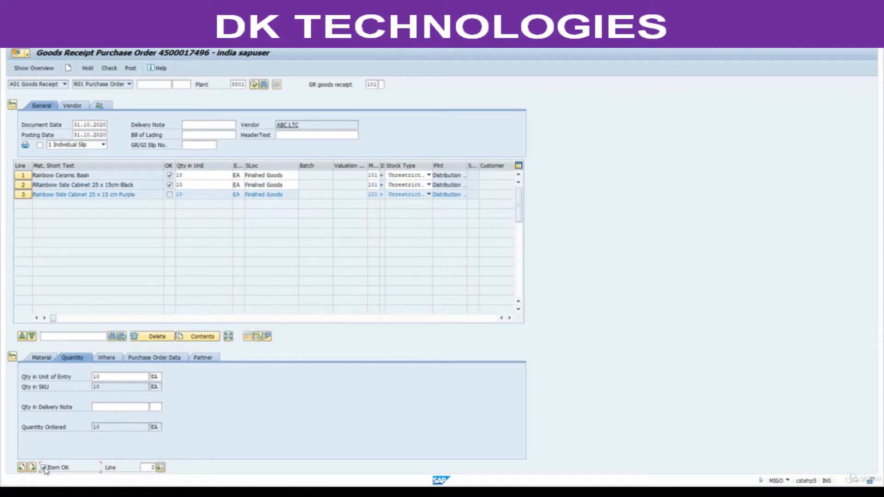
Step: Review the header's delivery note and posting date, and check the goods receipt document
click(187, 124)
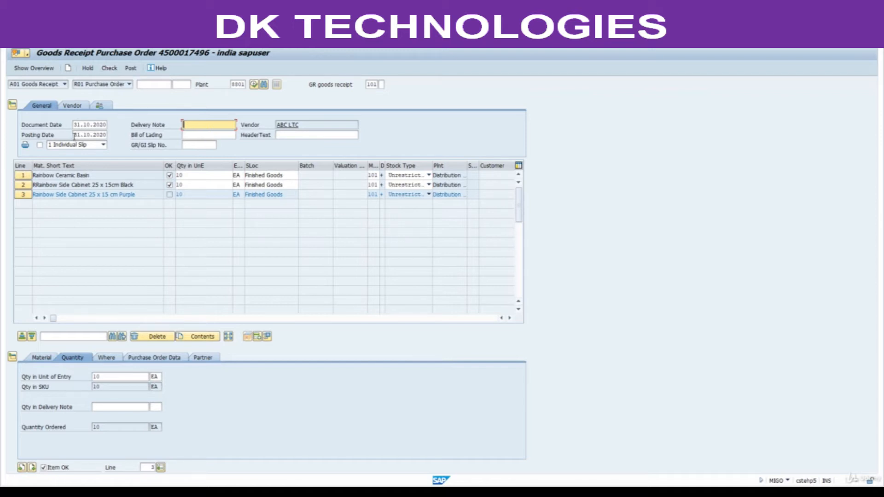
drag(74, 136, 110, 139)
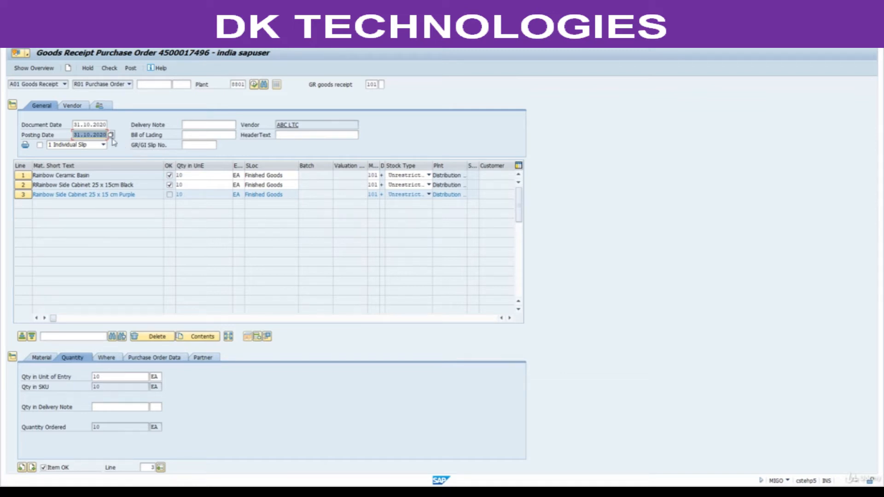
click(74, 135)
click(111, 69)
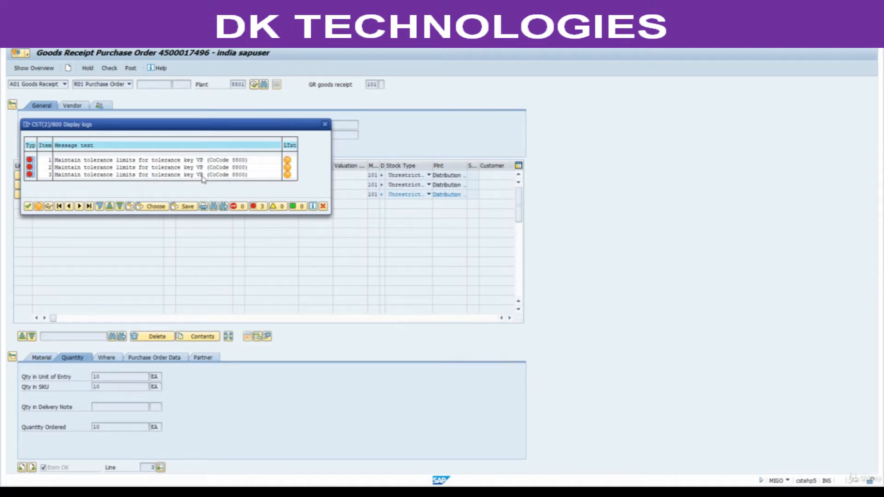
Step: Open the first error's long text and follow its Define tolerance limits reference to the Set Tolerance Limits activity
click(288, 162)
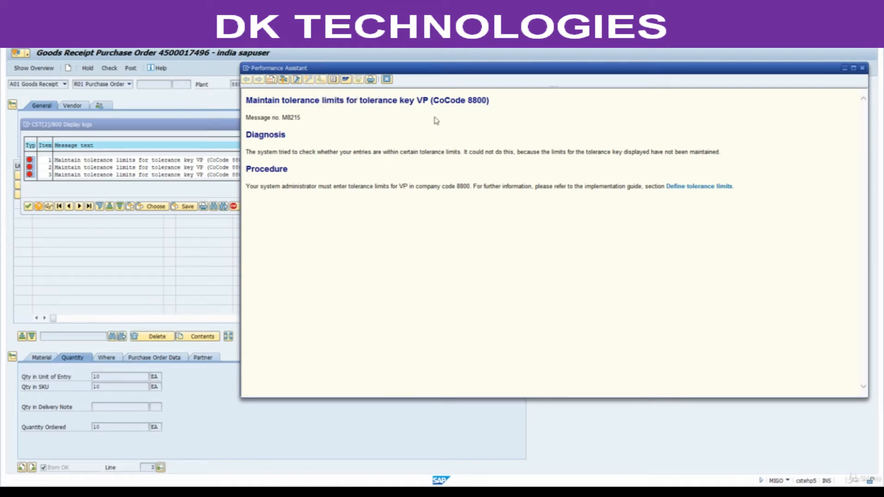
double_click(423, 100)
click(695, 194)
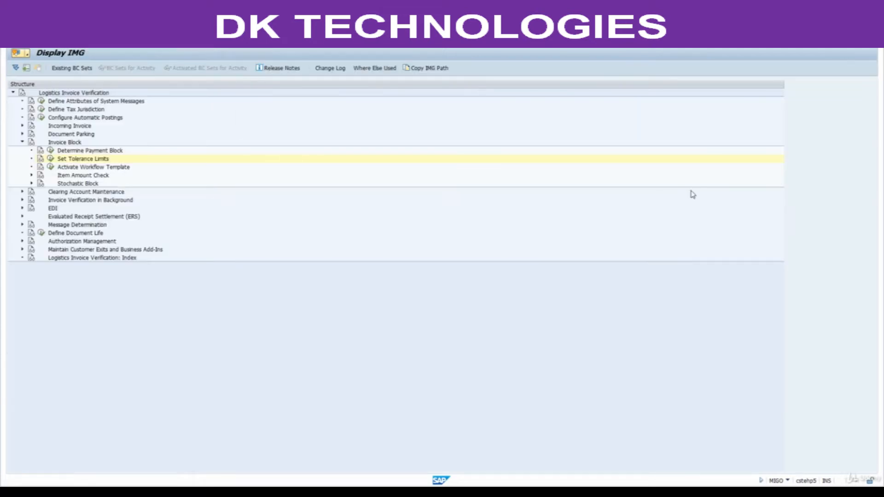
click(51, 159)
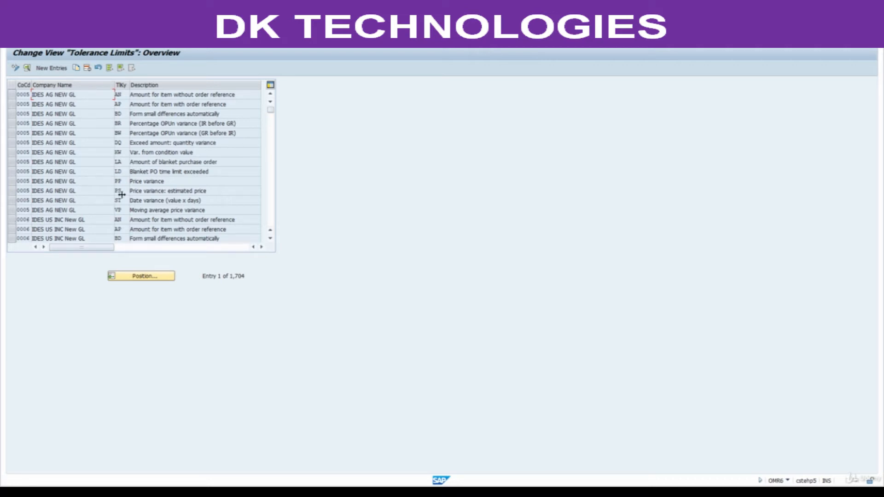
Step: Copy the tolerance key VP entry of company code 0005 to company code 8800
click(125, 211)
click(11, 211)
click(77, 69)
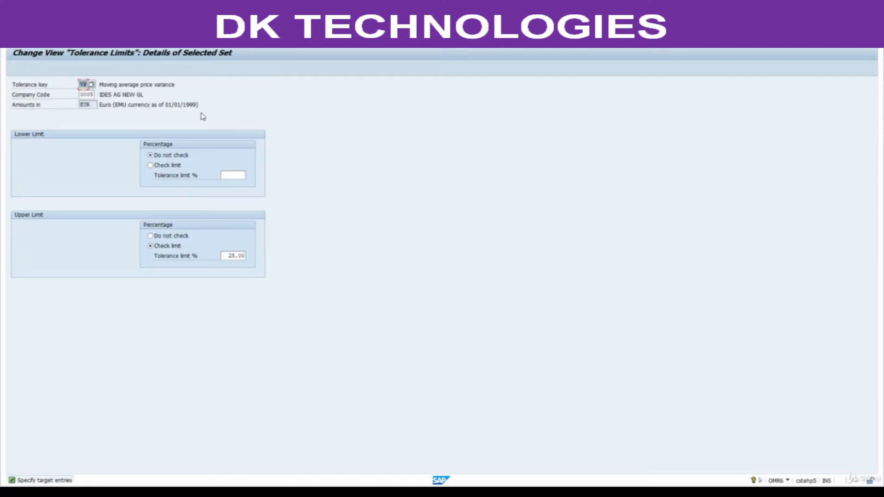
key(Tab)
text(0)
key(Tab)
click(329, 217)
key(Return)
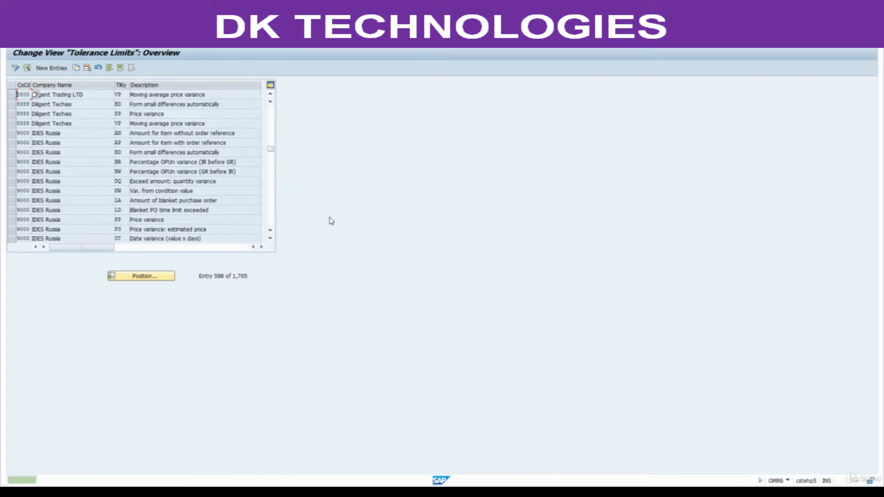
Step: Save the new tolerance limit with the proposed customizing request and return to the goods receipt, closing the help text and error log
key(ctrl+s)
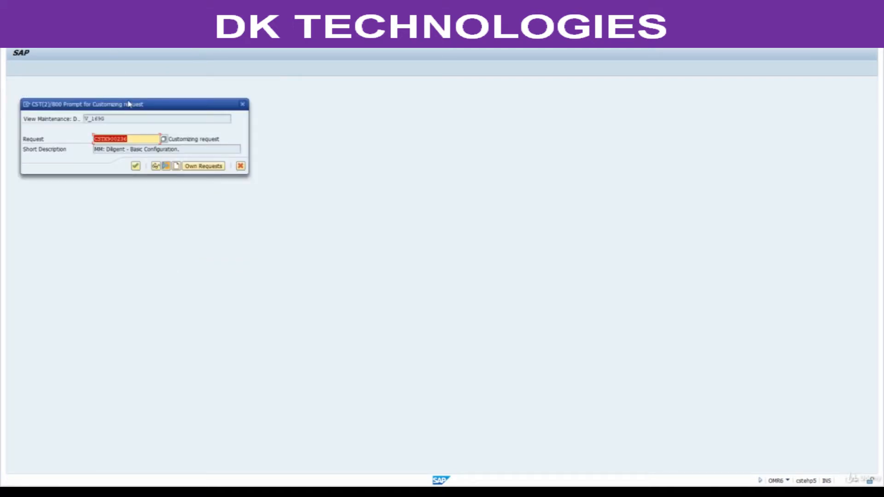
click(135, 166)
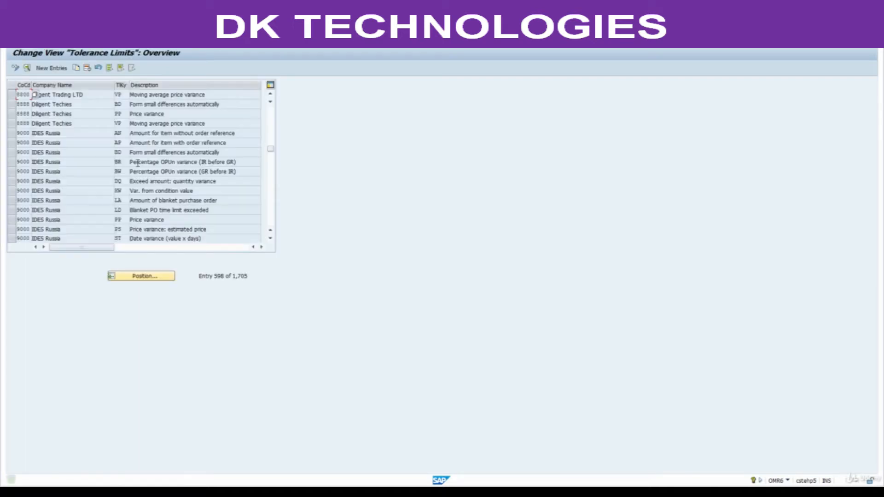
click(134, 51)
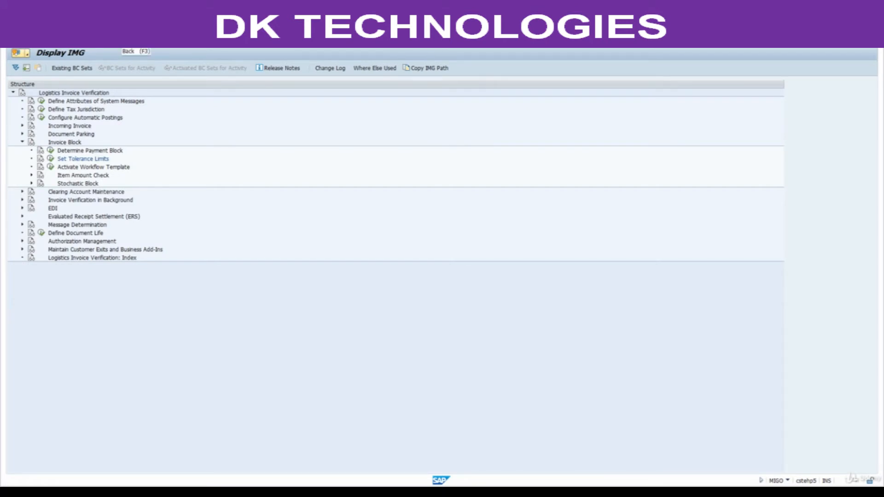
click(133, 51)
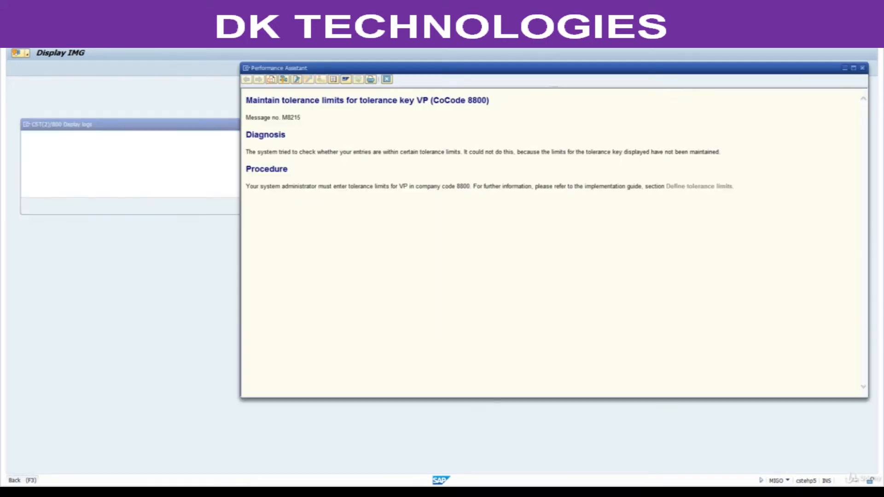
click(387, 80)
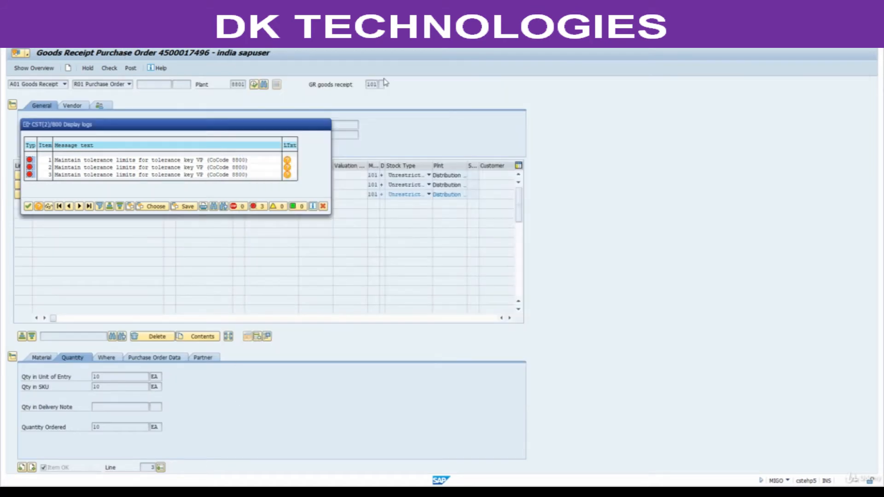
click(325, 125)
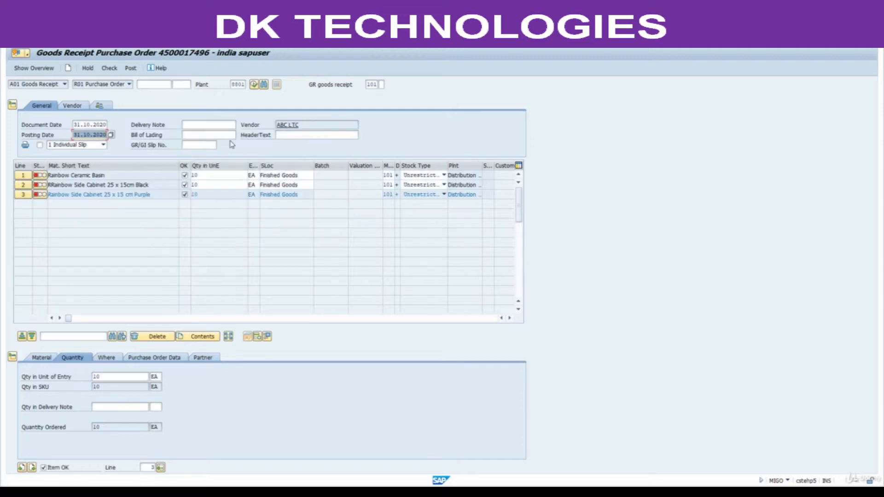
Step: Inspect the first item's status, check the goods receipt document again and close the log
click(41, 175)
mouse_move(38, 181)
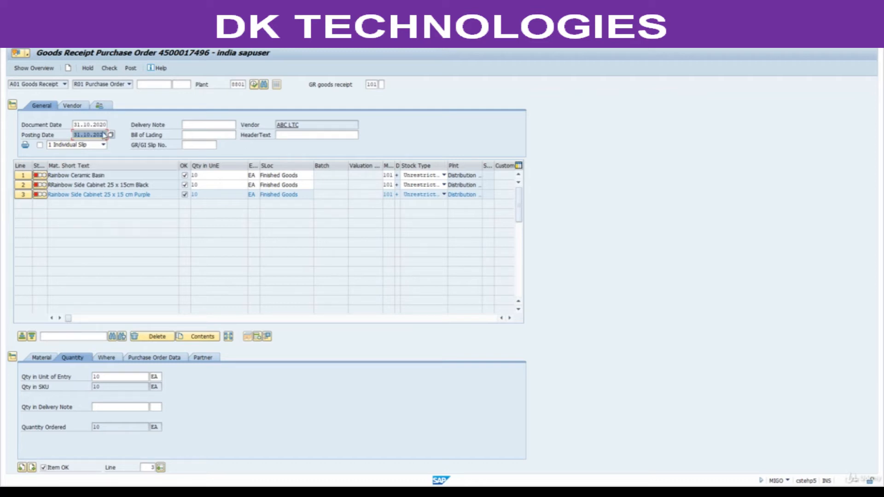
click(109, 69)
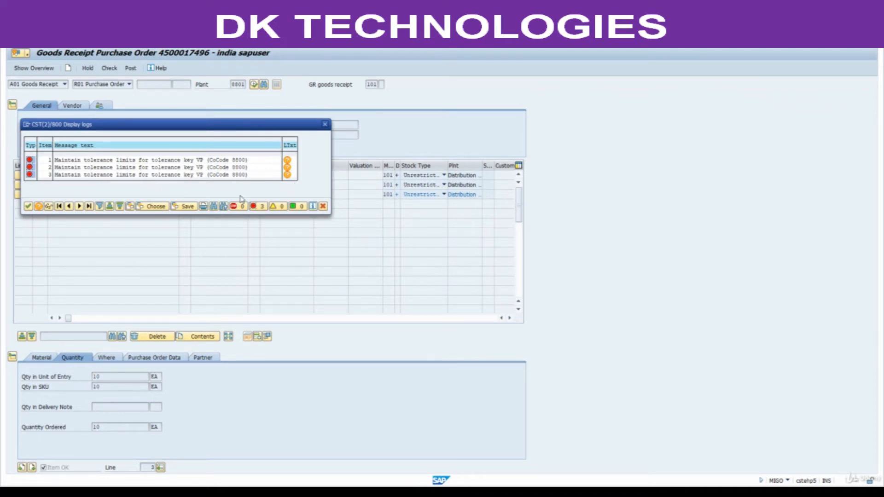
click(325, 125)
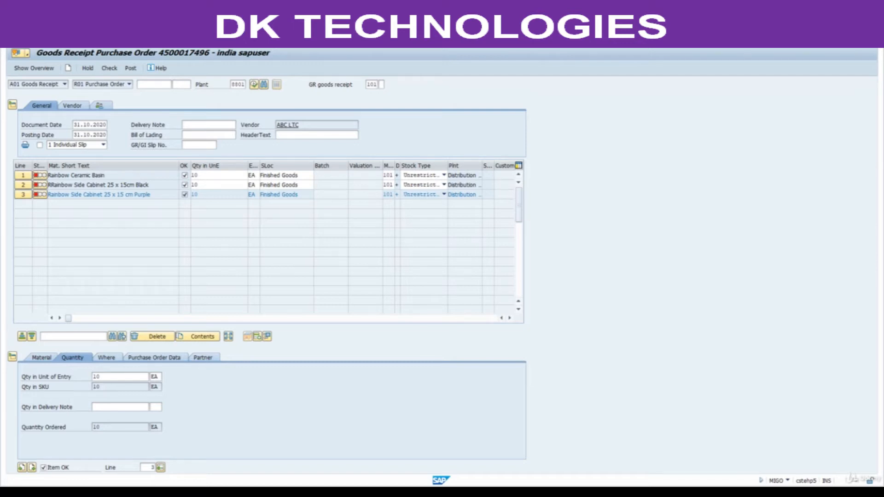
Step: Restart the goods receipt and reload the same purchase order from the entry history
key(Return)
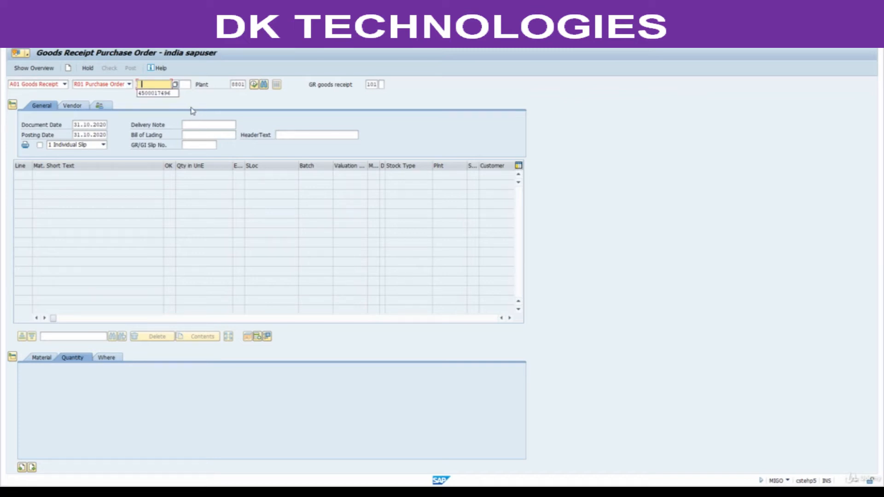
click(158, 94)
key(Return)
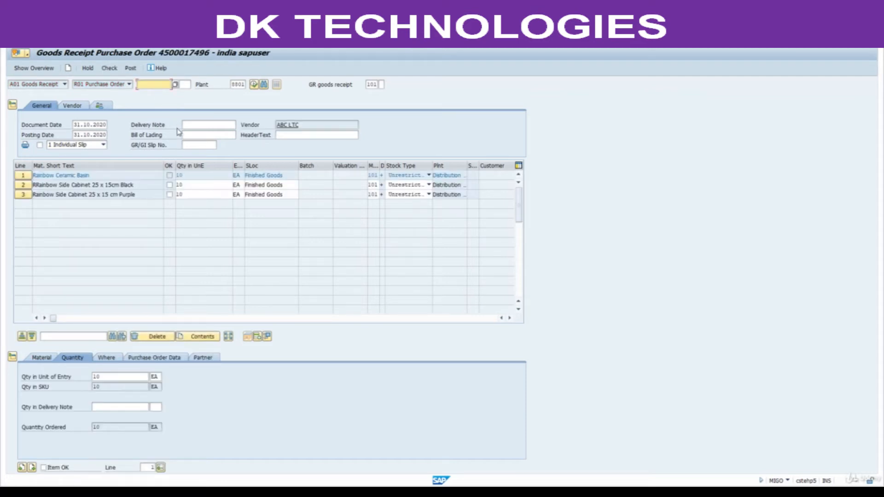
Step: Mark the ceramic basin and both side cabinet items as OK and check the reloaded goods receipt
click(170, 186)
click(169, 195)
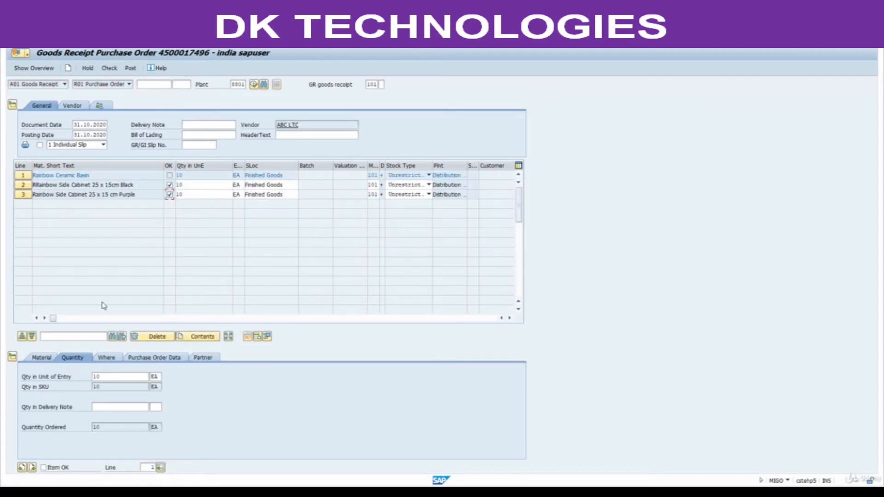
click(51, 468)
click(170, 175)
click(110, 69)
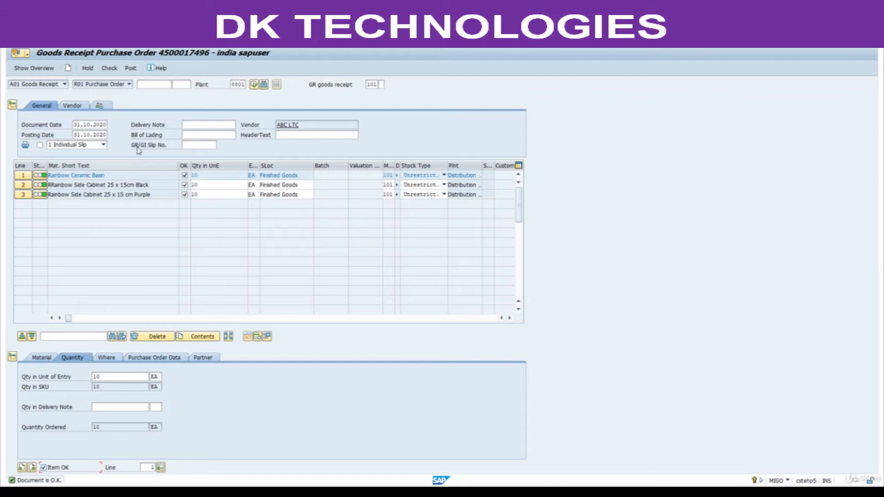
Step: Post the goods receipt and copy the material document message from its long text
click(134, 71)
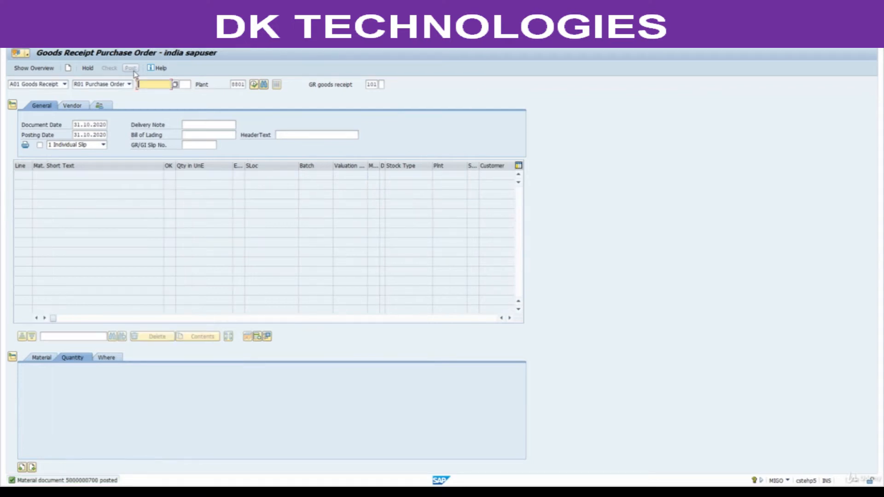
double_click(79, 480)
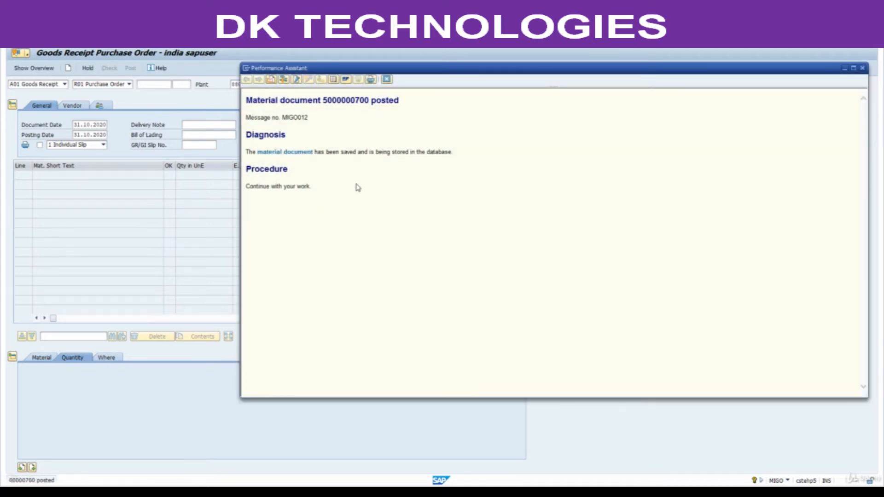
triple_click(350, 101)
key(ctrl+c)
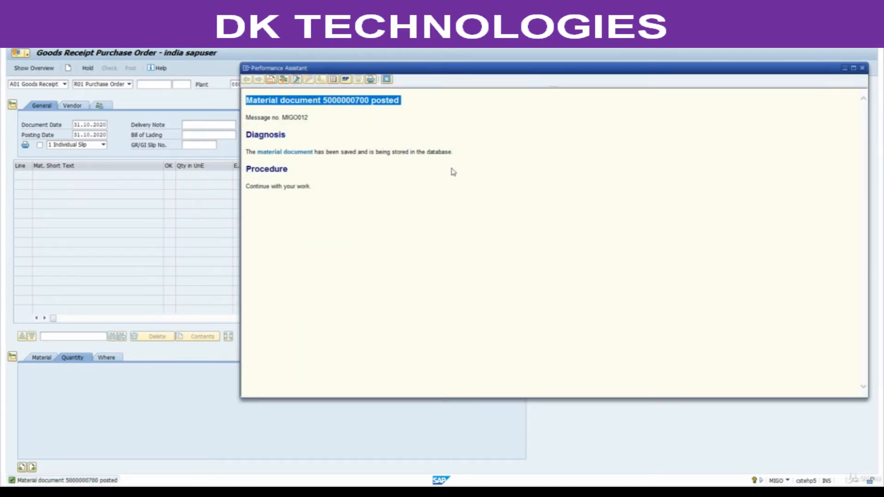
Step: Switch to Excel, paste the copied material document message into R14 of the INFO sheet, and label it MIGO in P14
click(387, 79)
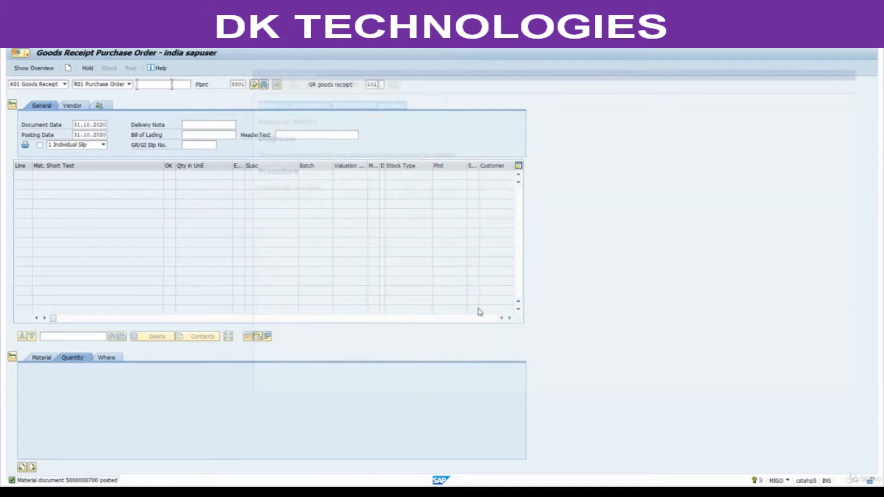
key(alt+Tab)
click(565, 241)
key(ctrl+v)
click(493, 242)
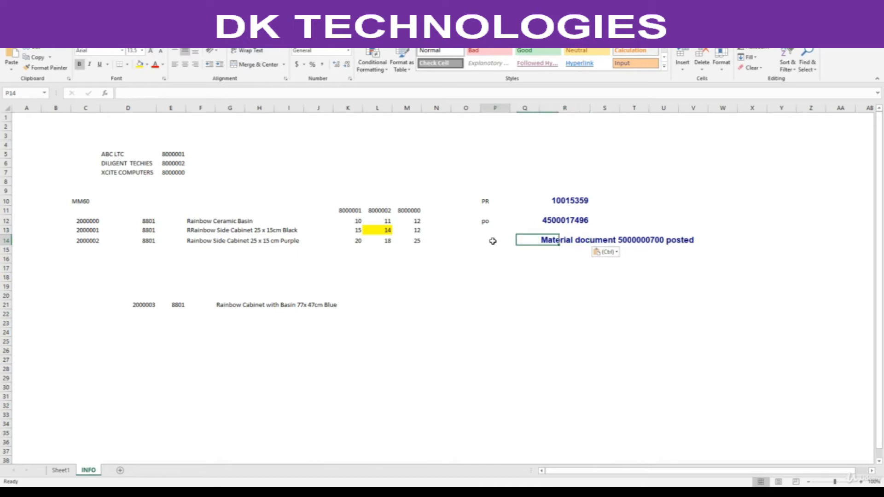
text(MIGO)
key(Return)
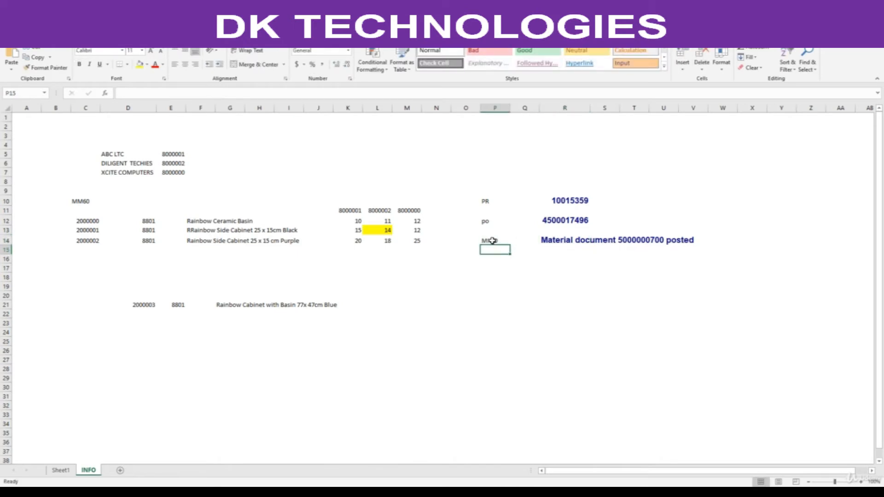
Step: Switch back to SAP and display the just-posted material document of year 2020 in MIGO
click(463, 492)
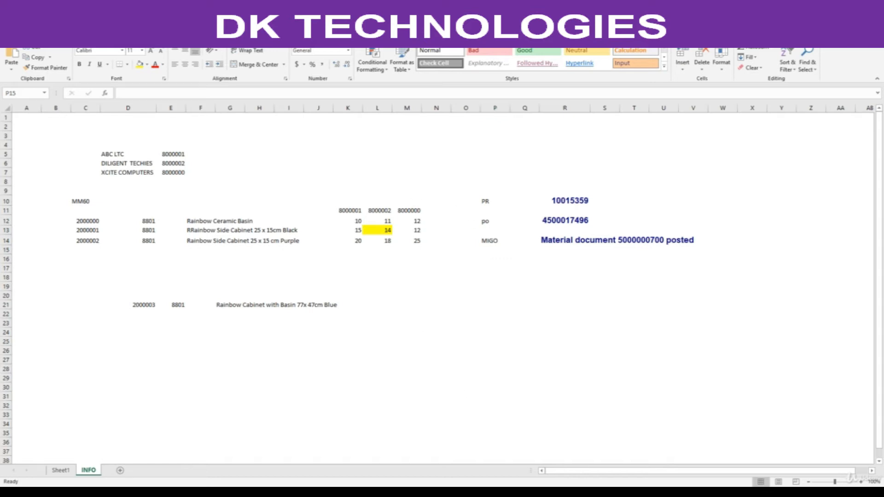
click(532, 453)
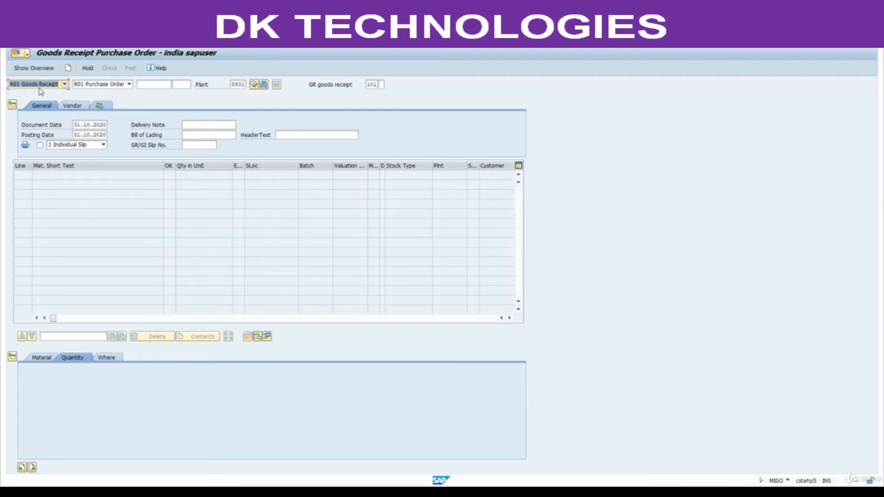
click(65, 85)
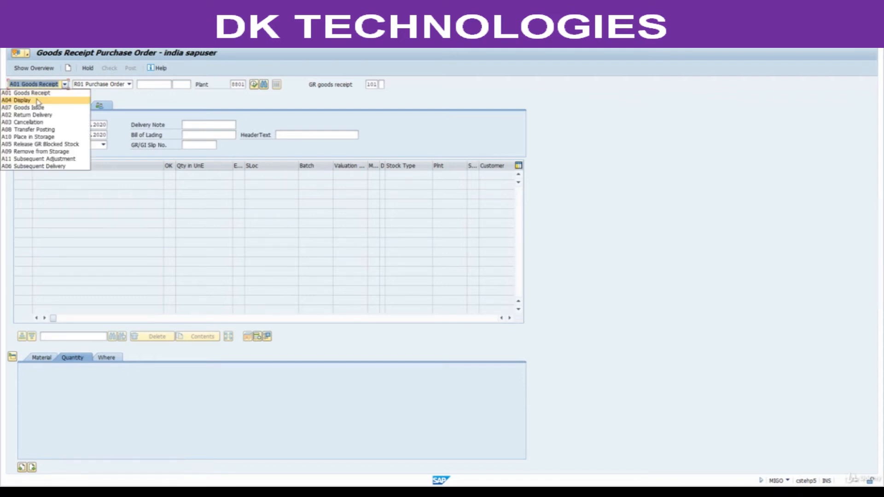
click(37, 101)
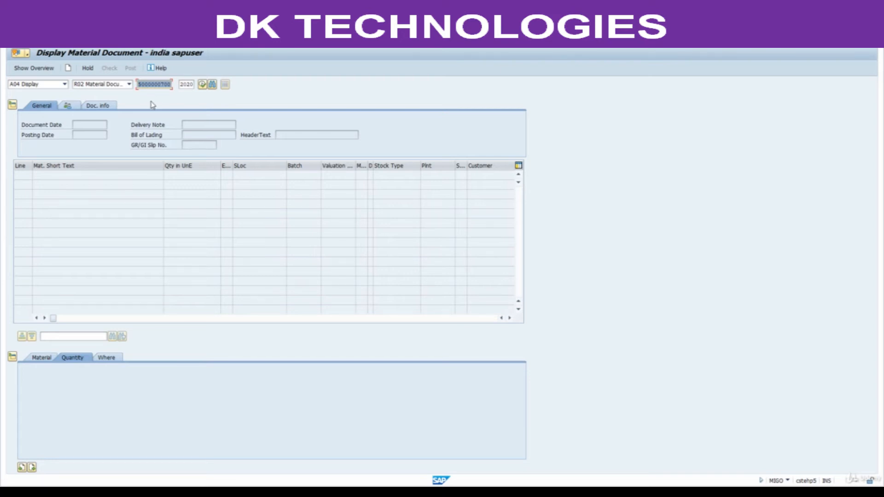
key(Return)
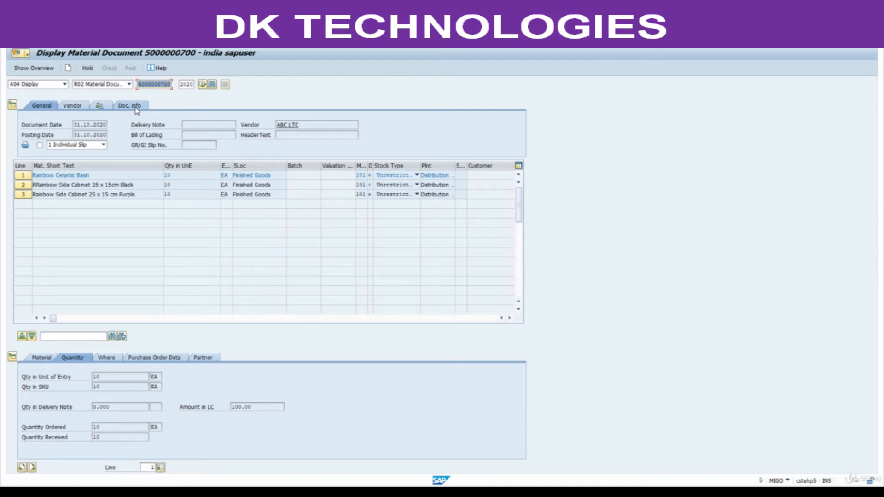
Step: Open the accounting document linked to the material document from its FI documents list
click(137, 110)
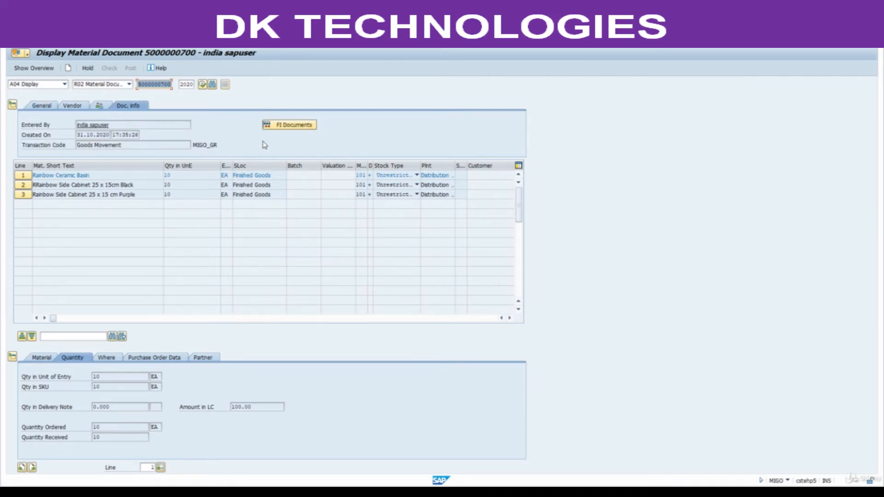
click(299, 129)
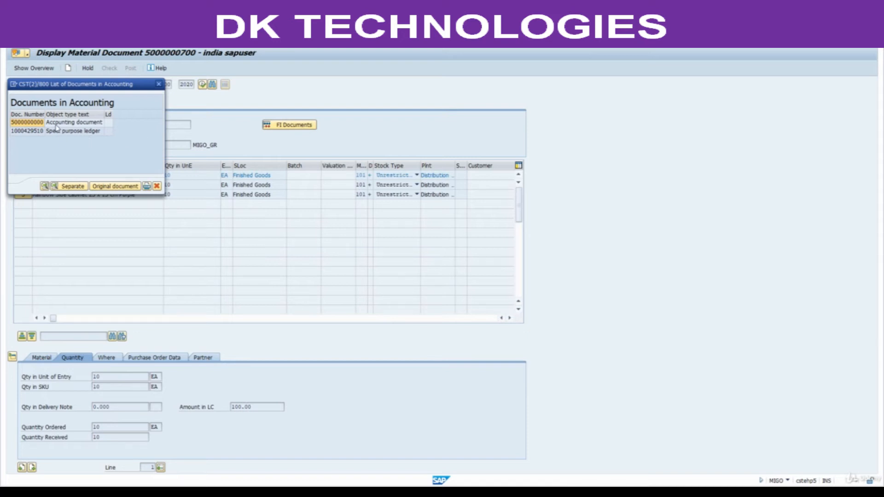
drag(108, 89, 387, 57)
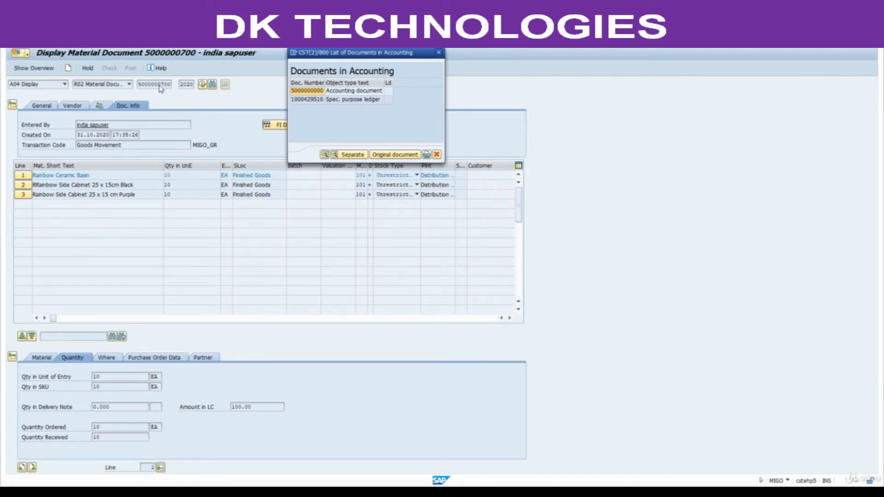
click(314, 92)
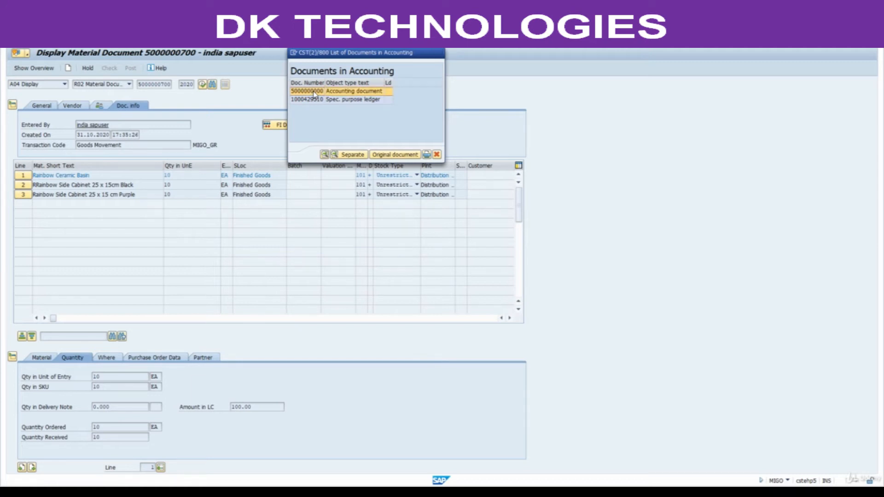
double_click(314, 92)
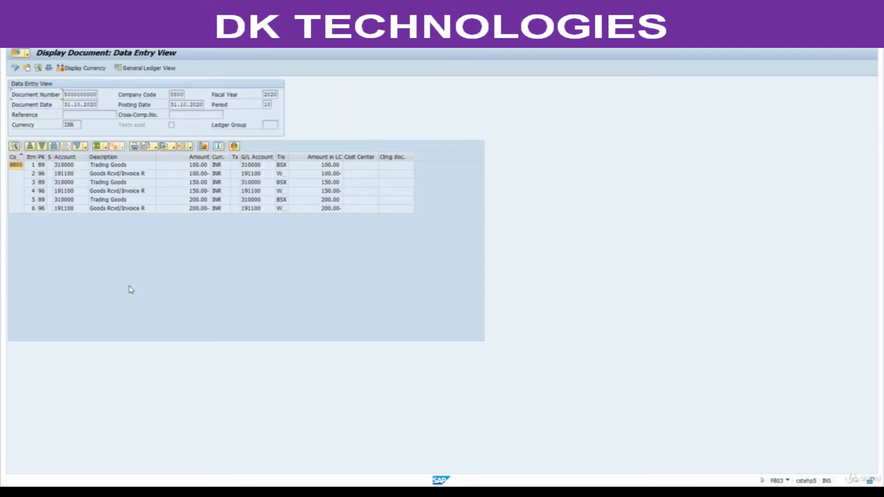
Step: Examine the Trading Goods and Goods Rcvd/Invoice R line items, widening the Amount column to read the postings
click(104, 168)
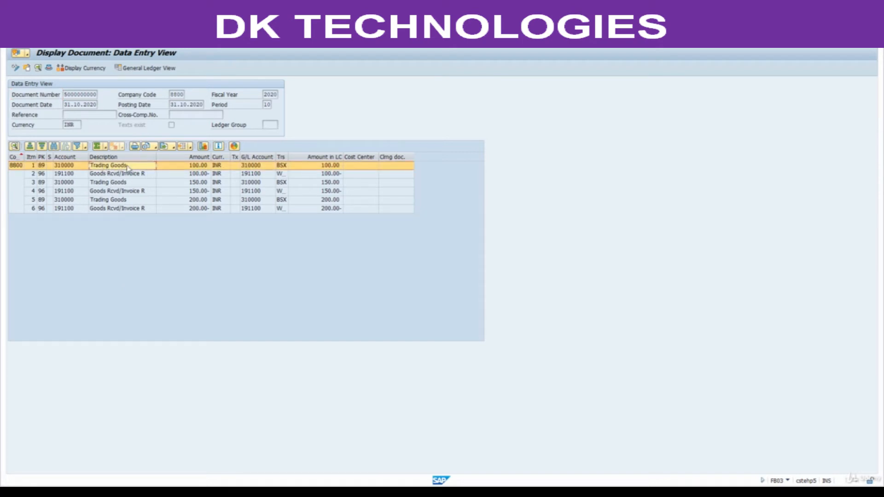
click(102, 178)
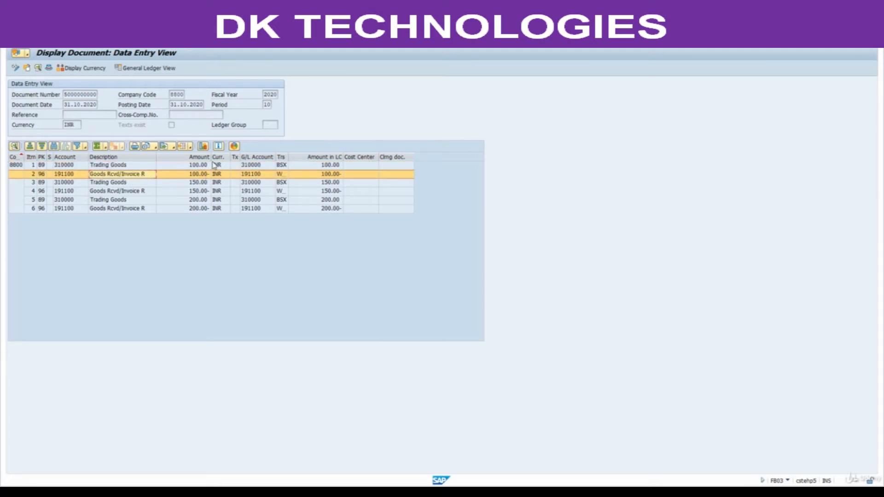
drag(212, 157, 293, 157)
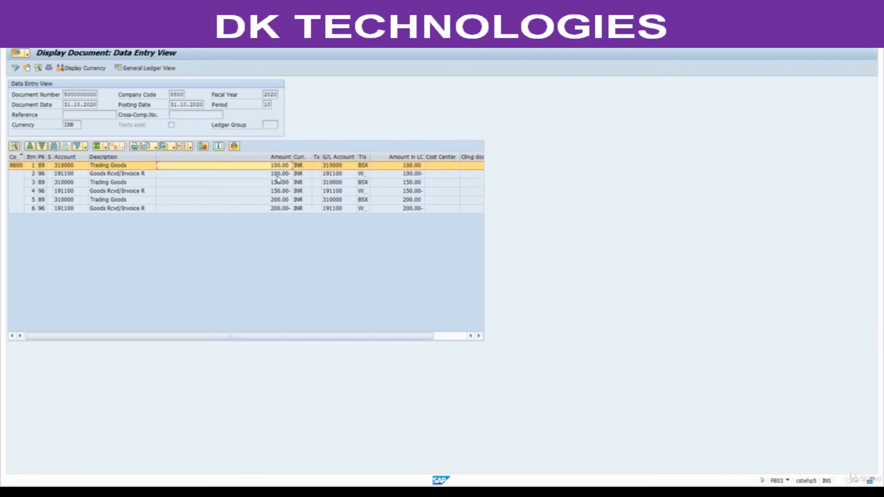
click(278, 175)
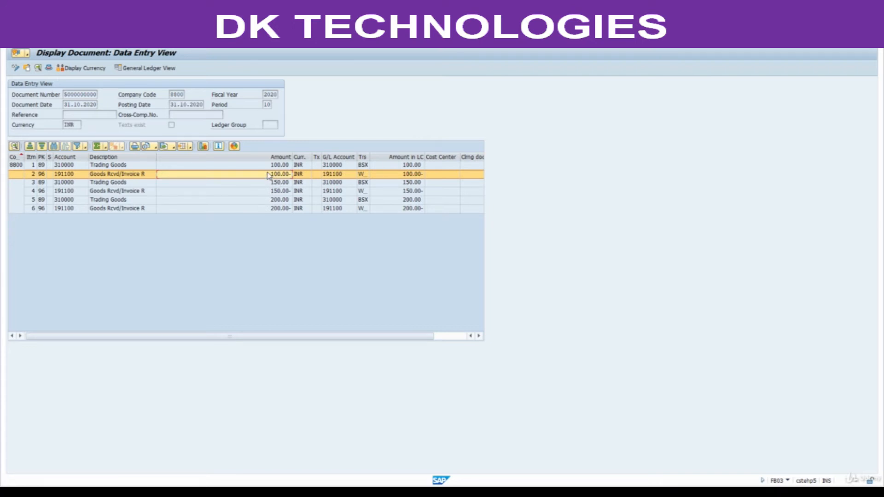
click(288, 191)
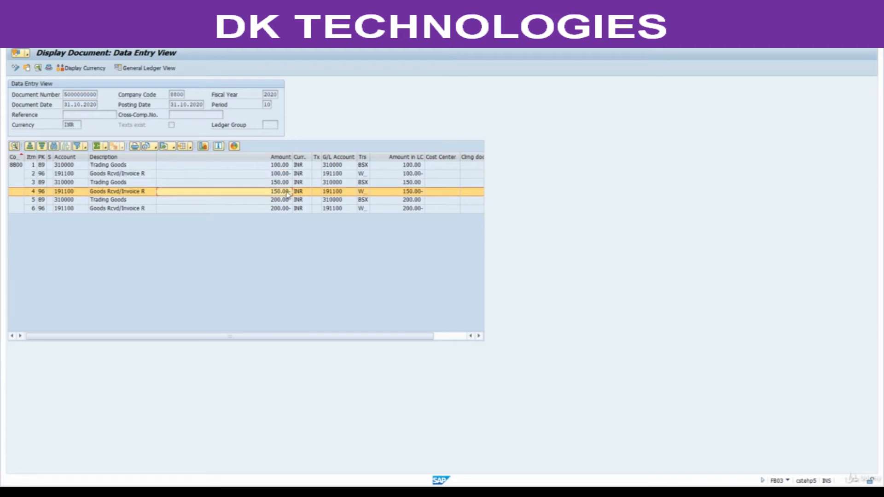
click(284, 209)
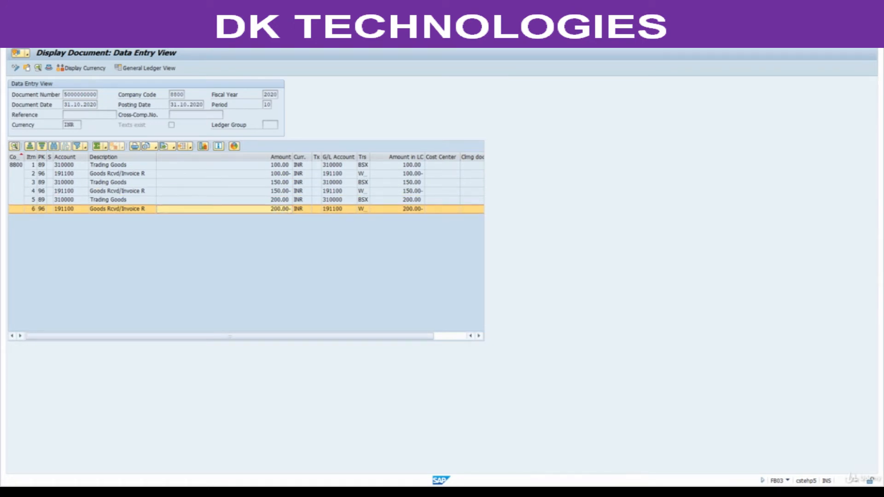
Step: Look up and highlight the transaction code for checking the posted FI document in the PDF's process steps
key(alt+Tab)
scroll(437, 313, up, 4)
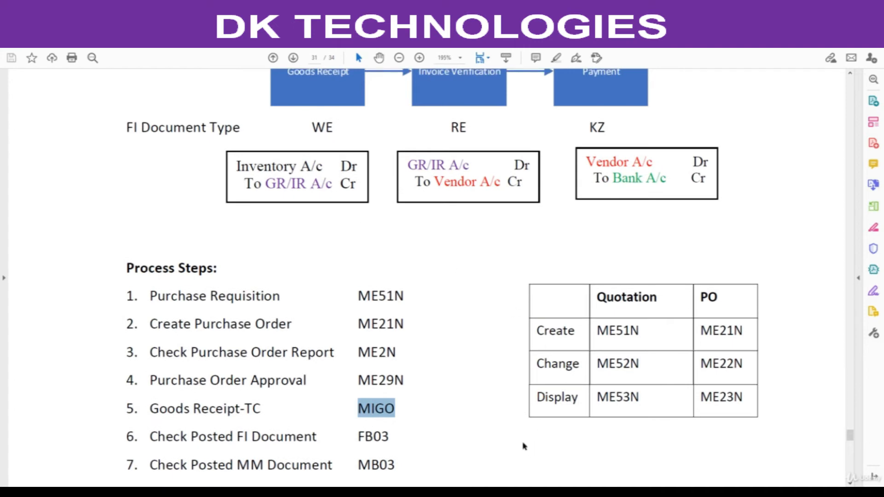
scroll(469, 405, down, 4)
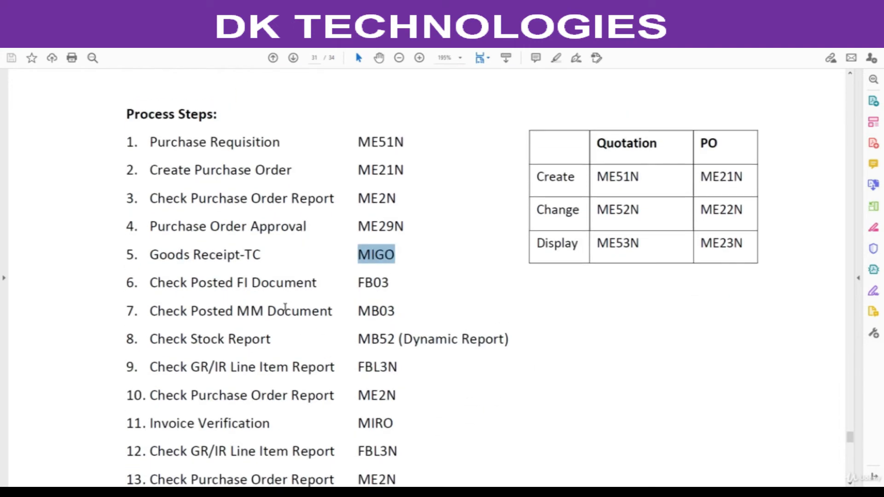
drag(359, 282, 390, 283)
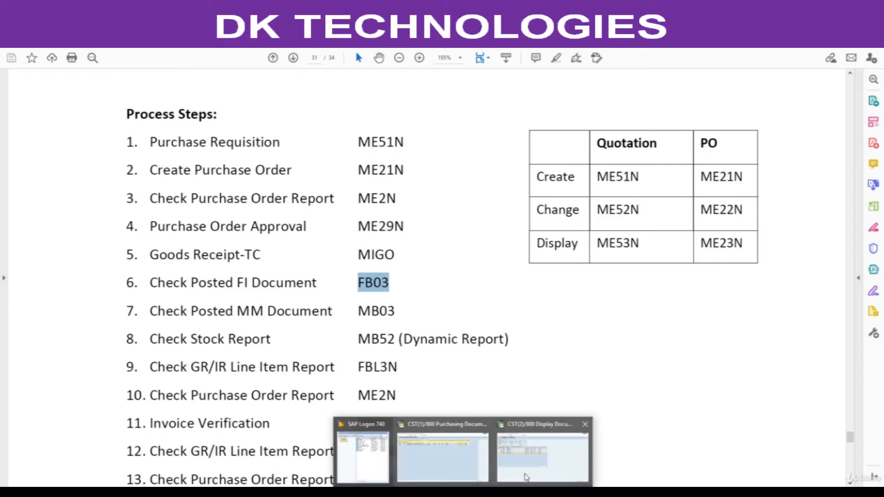
Step: Return to SAP and display the accounting document through FB03 for company code 8800 and fiscal year 2020
click(526, 478)
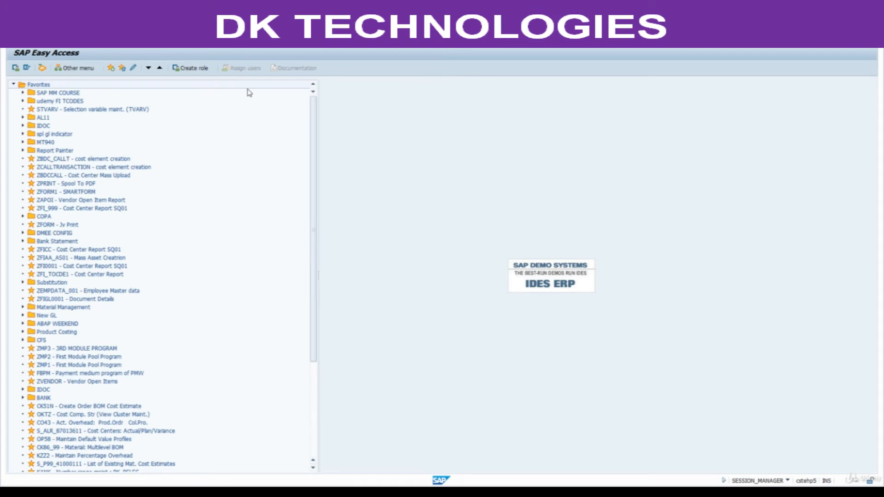
key(Return)
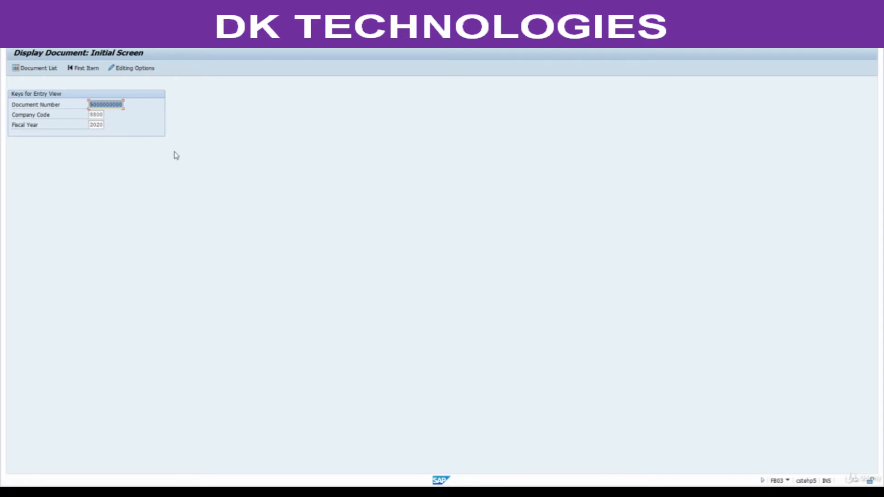
key(Return)
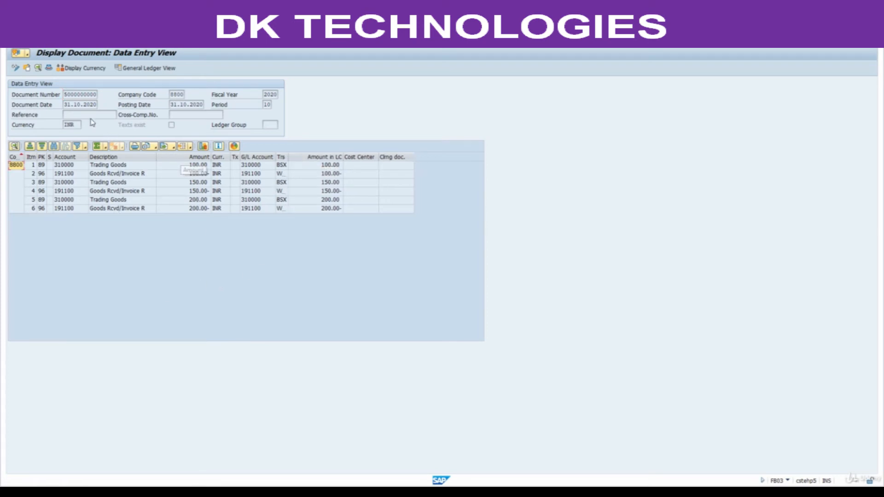
Step: Open the accounting document's header details and inspect its document type
click(49, 68)
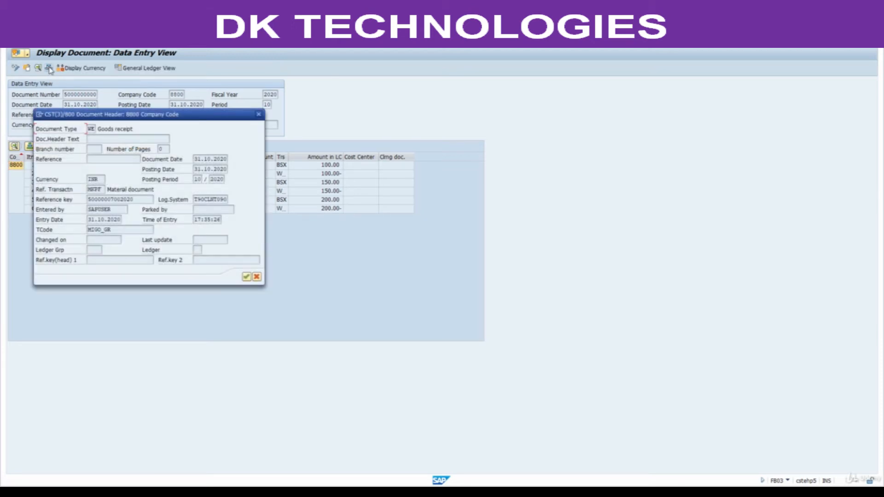
drag(119, 115, 187, 69)
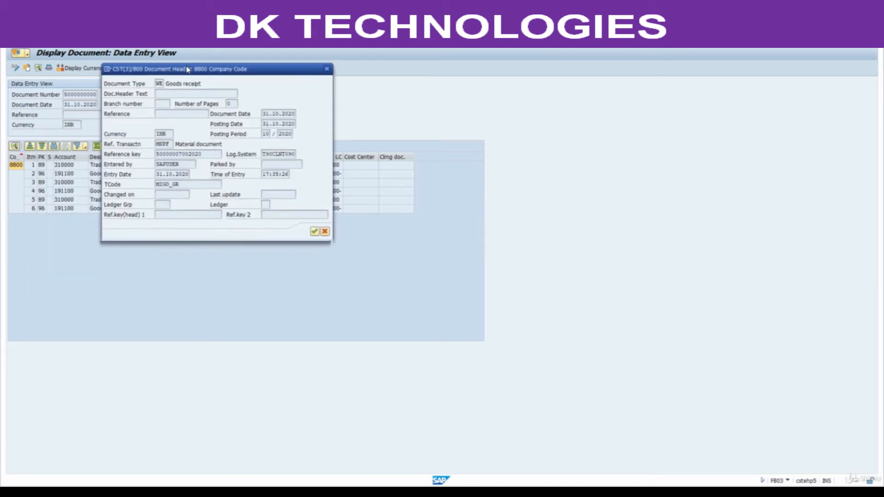
double_click(160, 83)
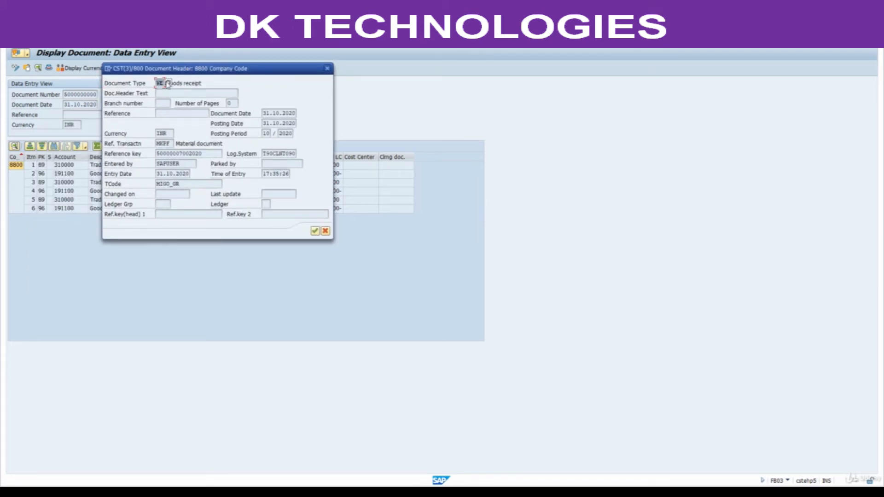
click(176, 92)
Step: Compare the document type with the FI document type WE under Goods Receipt in the PDF and return to the SAP header
click(527, 492)
scroll(418, 227, up, 5)
drag(312, 215, 345, 210)
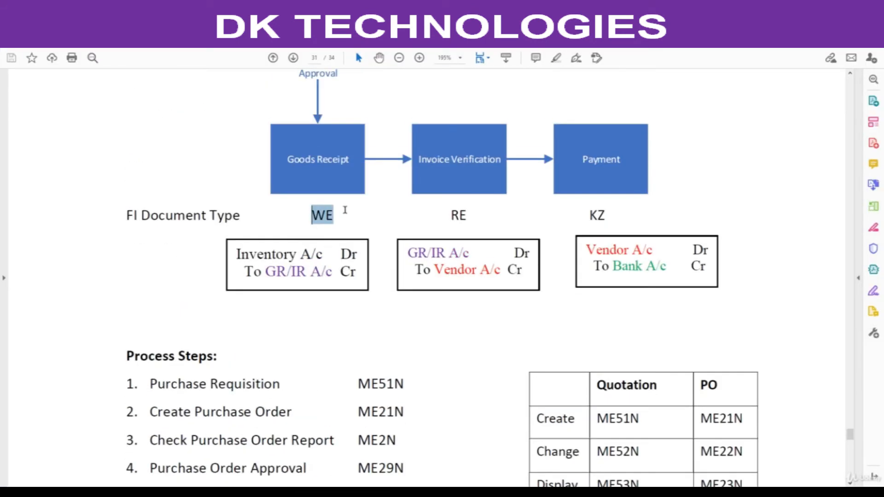
mouse_move(465, 491)
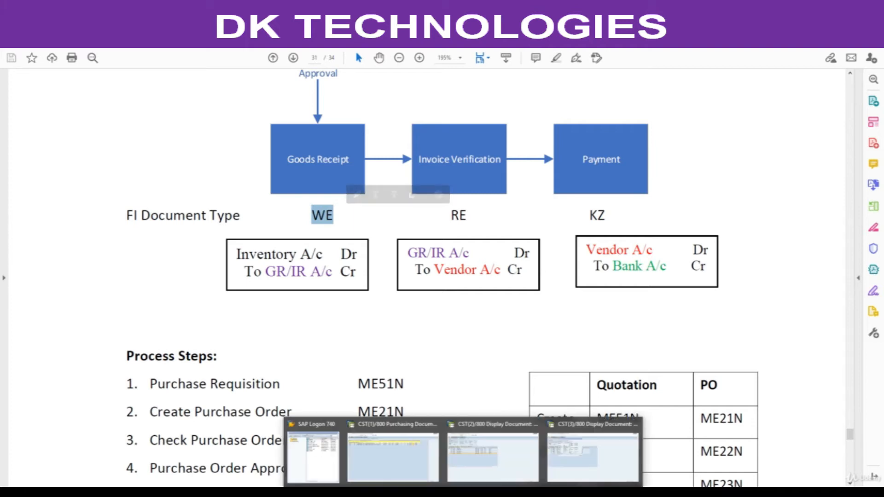
click(553, 429)
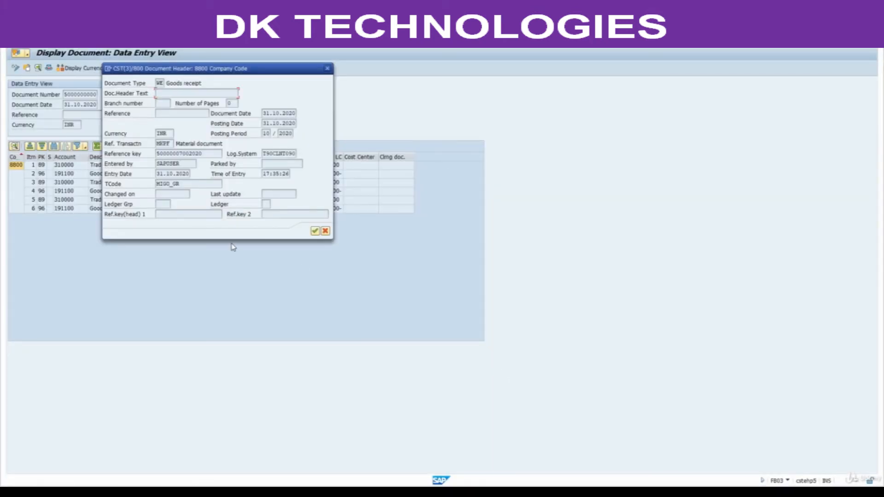
Step: Review the header's transaction code, entering user, entry, document and posting dates, posting period and reference transaction, and close it
drag(189, 185, 145, 204)
drag(184, 164, 152, 167)
click(173, 173)
click(277, 113)
click(273, 124)
click(267, 133)
double_click(170, 144)
click(316, 232)
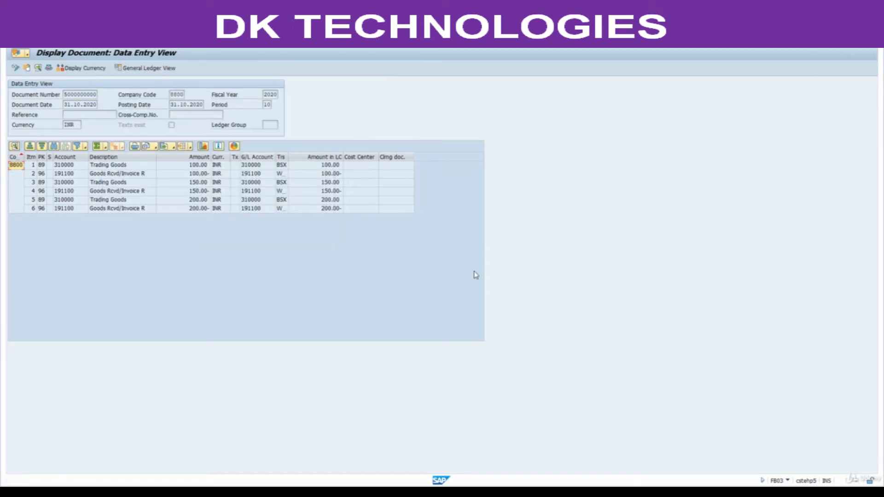
Step: Look up the transaction code for checking the posted MM document in the PDF's process steps and return to SAP
click(515, 491)
scroll(444, 385, down, 5)
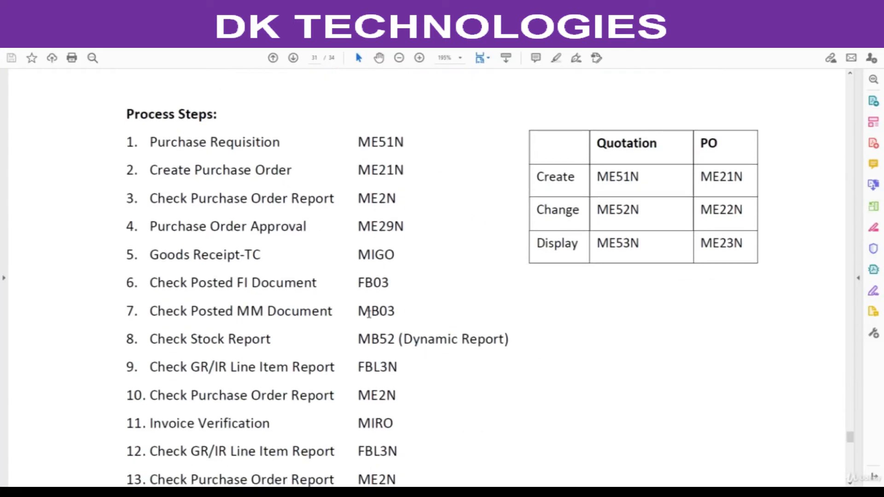
drag(357, 310, 403, 309)
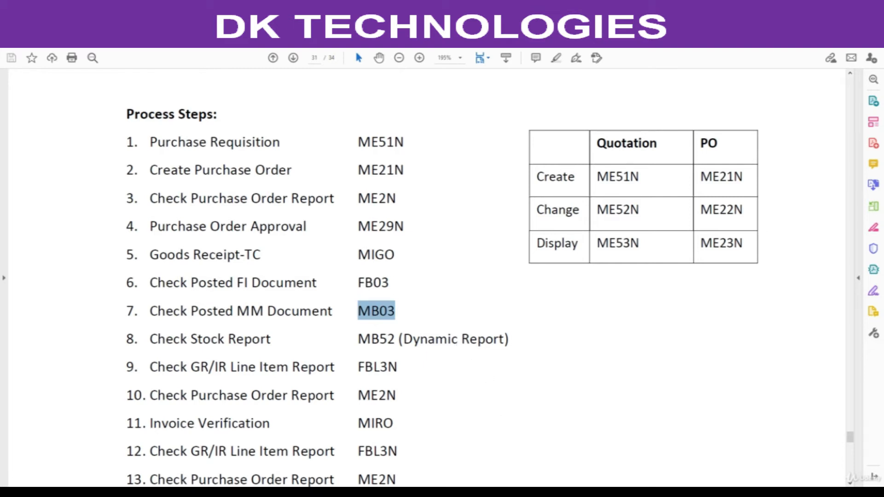
key(alt+Tab)
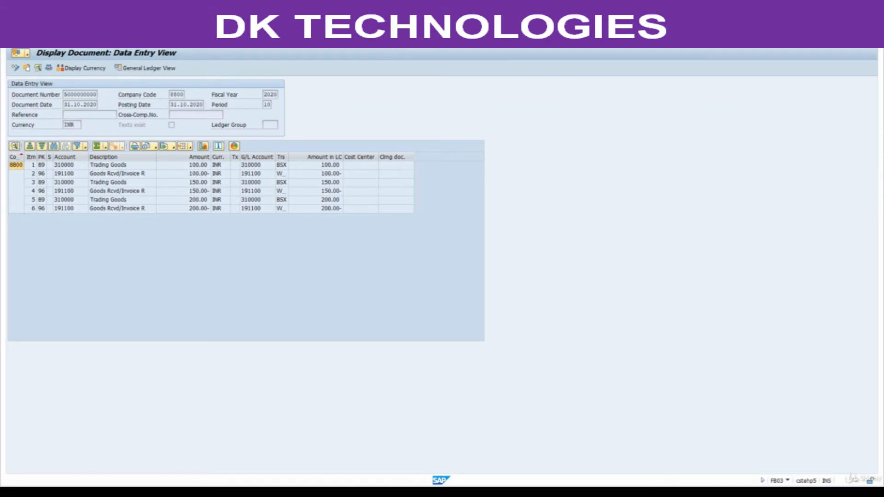
key(Return)
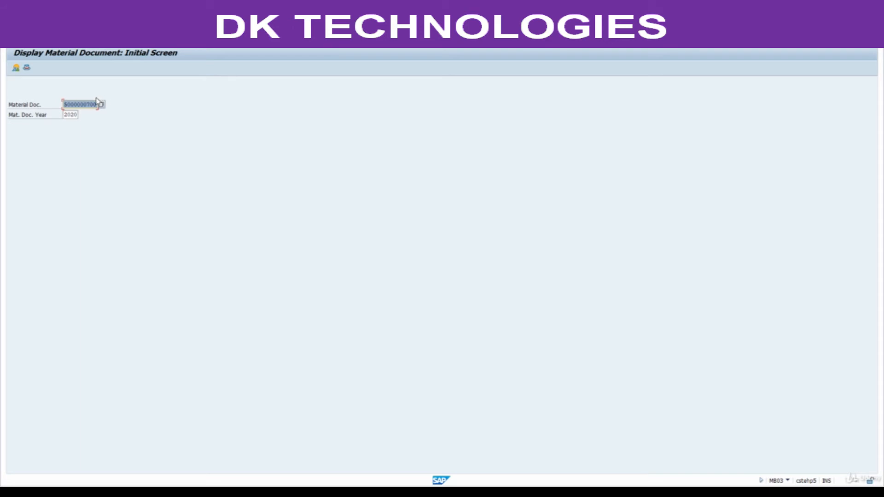
drag(88, 105, 105, 105)
key(Return)
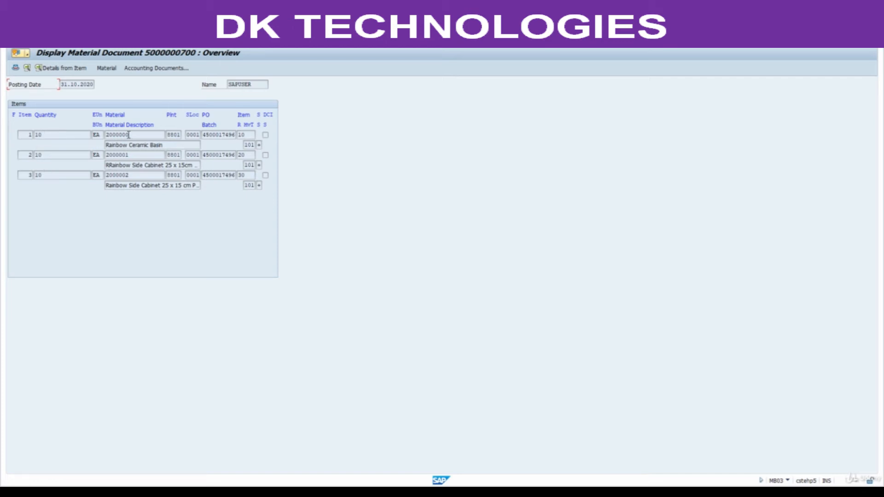
Step: Review the material document items' material, plant, storage location, PO and movement type, and check the linked accounting documents
click(162, 155)
click(178, 134)
click(197, 136)
click(227, 135)
click(251, 145)
click(154, 69)
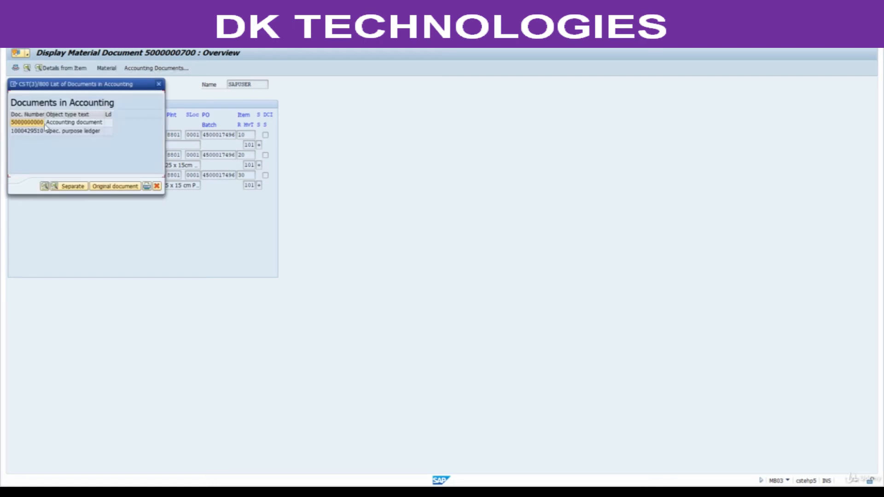
click(158, 85)
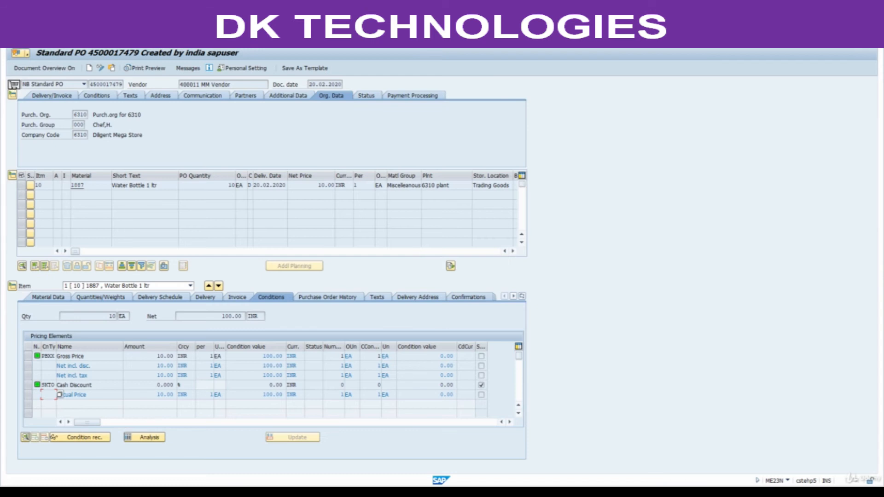
Step: Display the goods receipt's purchase order in ME23N and open the purchase order history of its Rainbow Ceramic Basin item
click(112, 68)
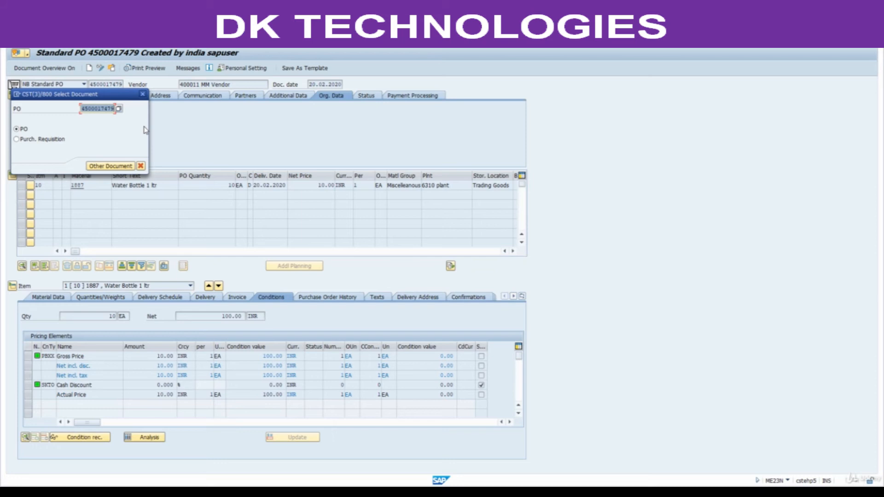
key(BackSpace)
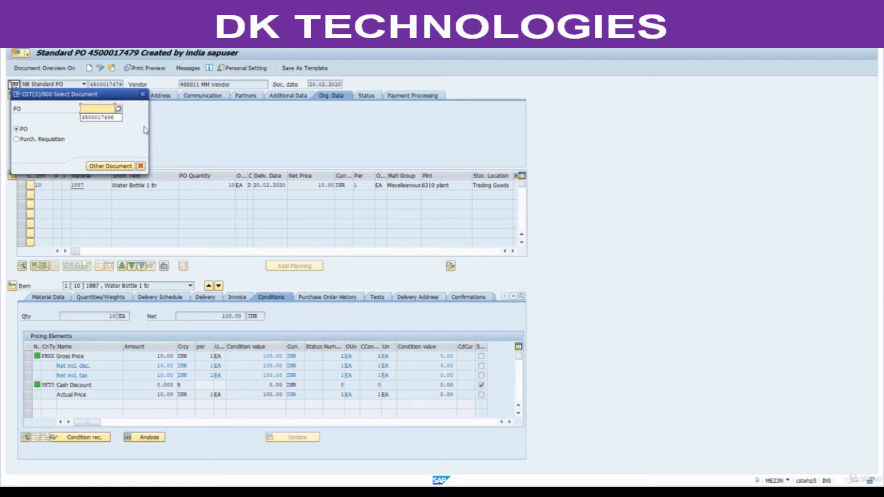
click(101, 118)
key(Return)
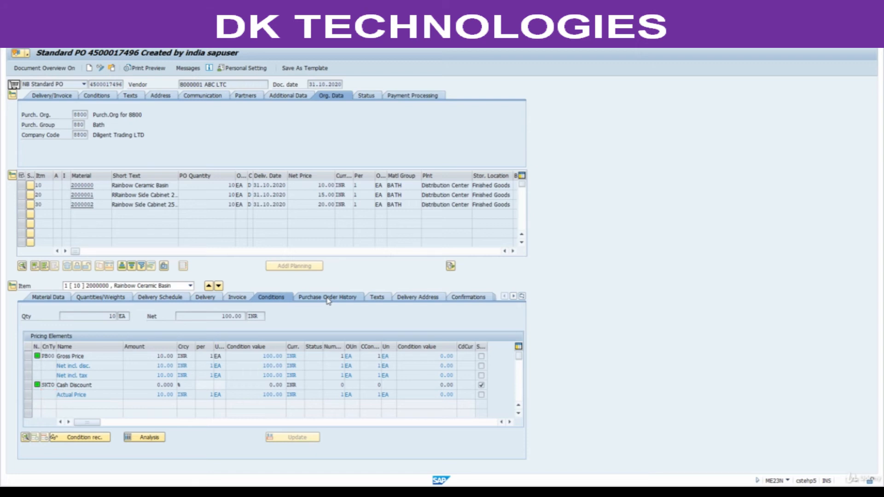
click(328, 300)
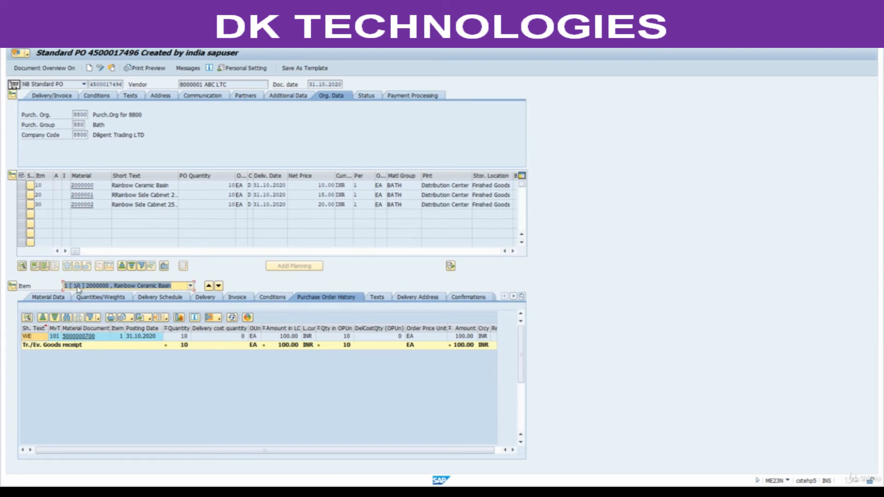
Step: Open the material document from the history, inspect its document info and FI documents list, and return to the purchase order
click(84, 338)
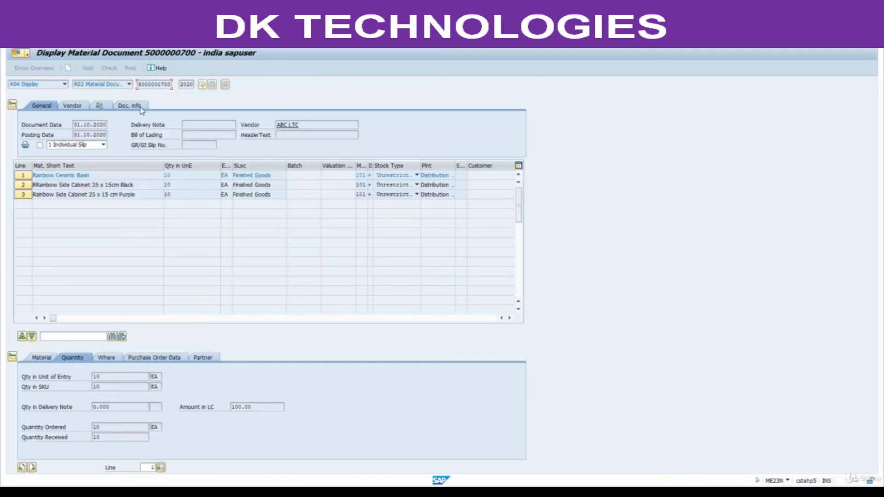
click(140, 107)
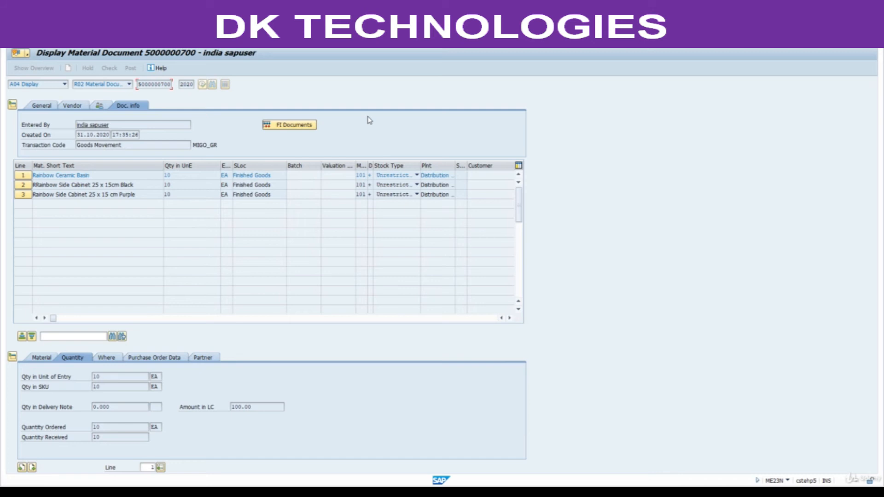
click(297, 126)
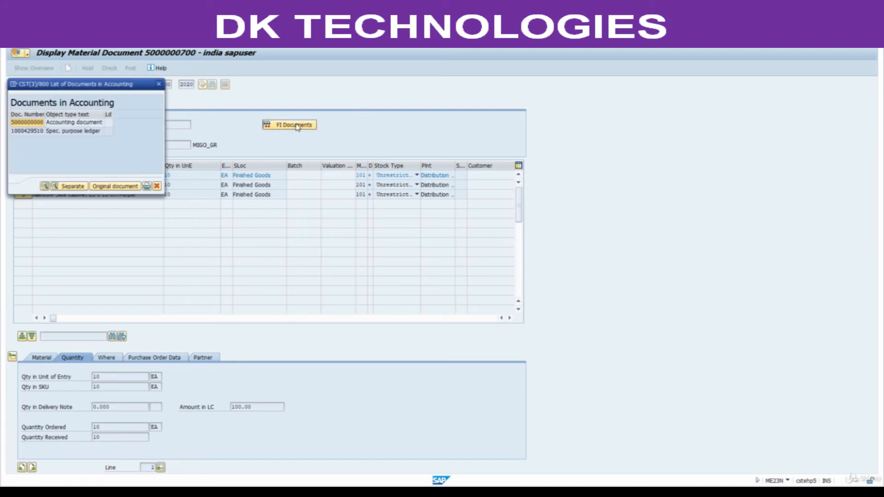
click(159, 84)
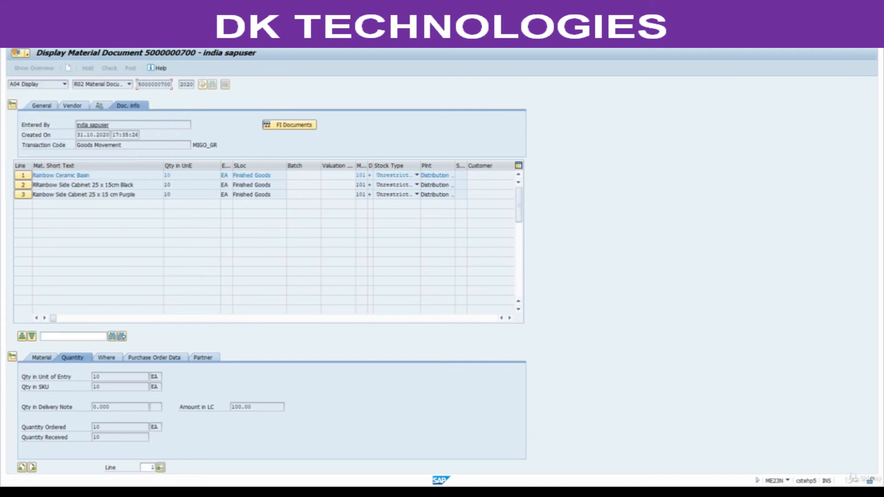
key(F3)
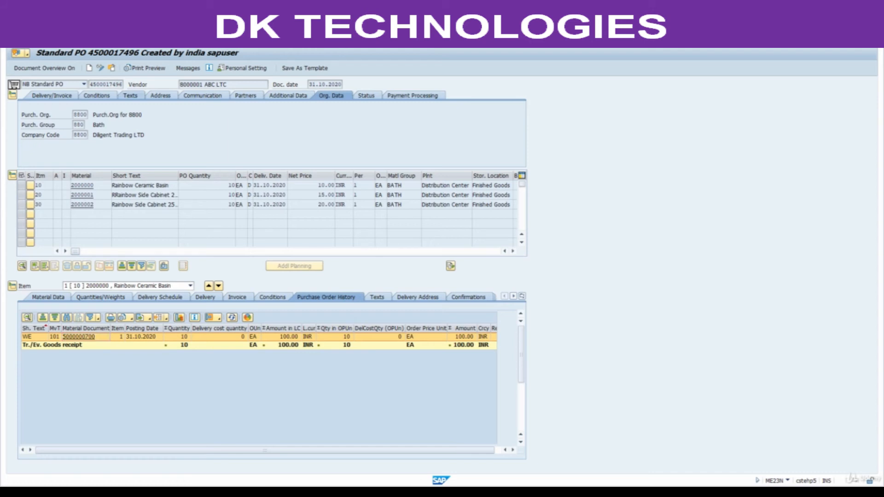
Step: Look up the transaction code for the stock report in the PDF's process steps and return to SAP
key(alt+Tab)
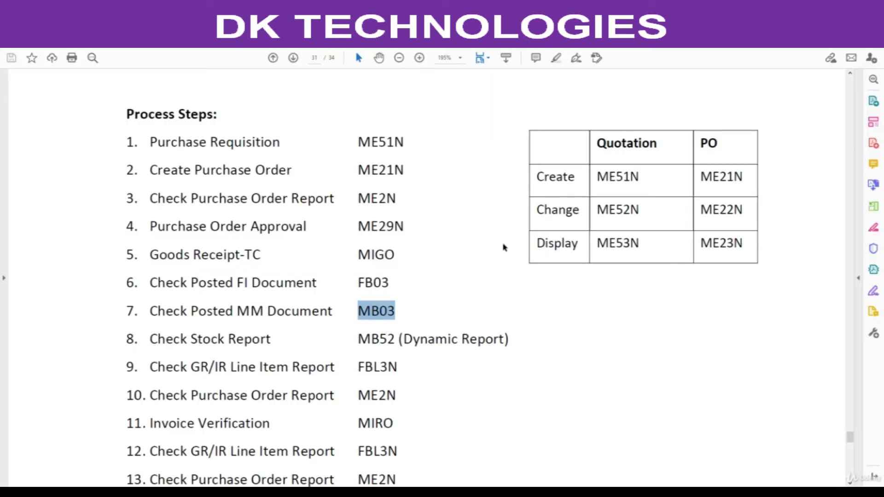
scroll(399, 350, down, 1)
scroll(399, 351, down, 1)
drag(357, 295, 396, 296)
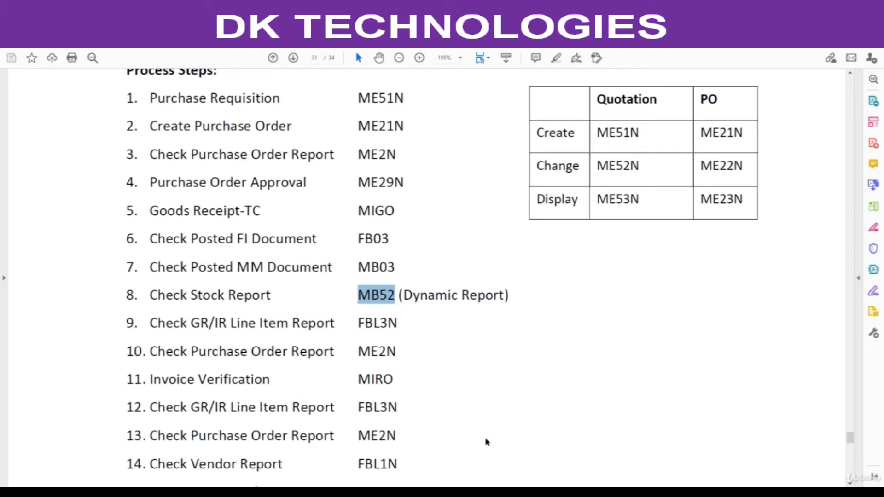
mouse_move(463, 492)
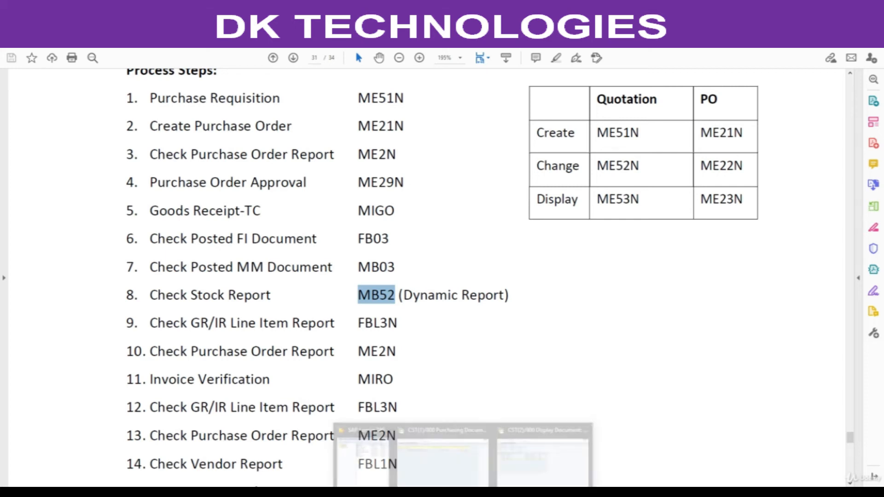
click(513, 479)
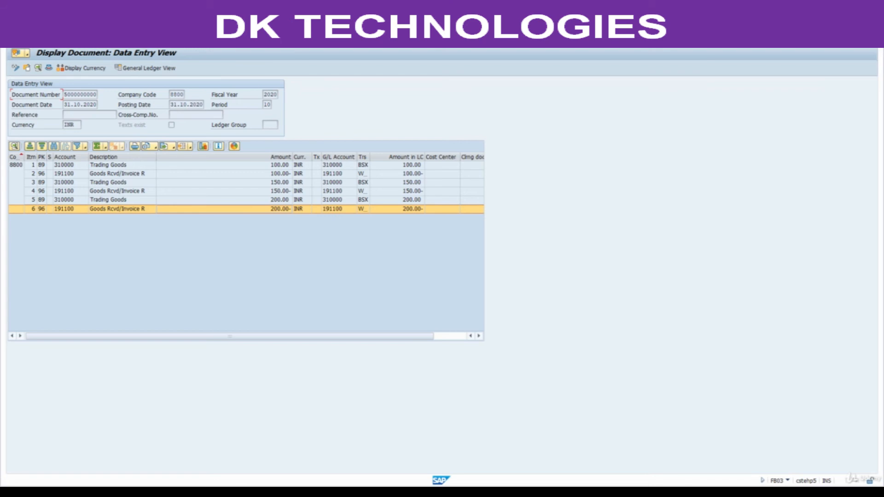
Step: Leave the accounting document and run the MB52 warehouse stock report for plant 8801
click(138, 57)
click(159, 85)
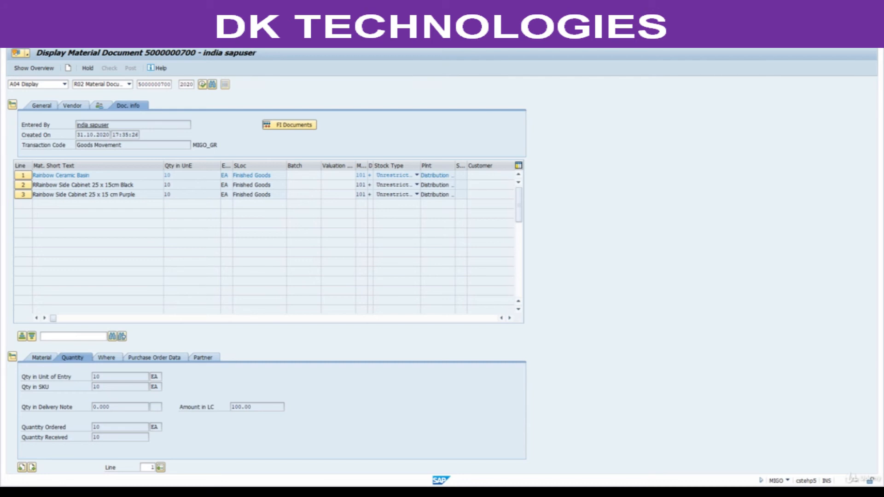
key(Return)
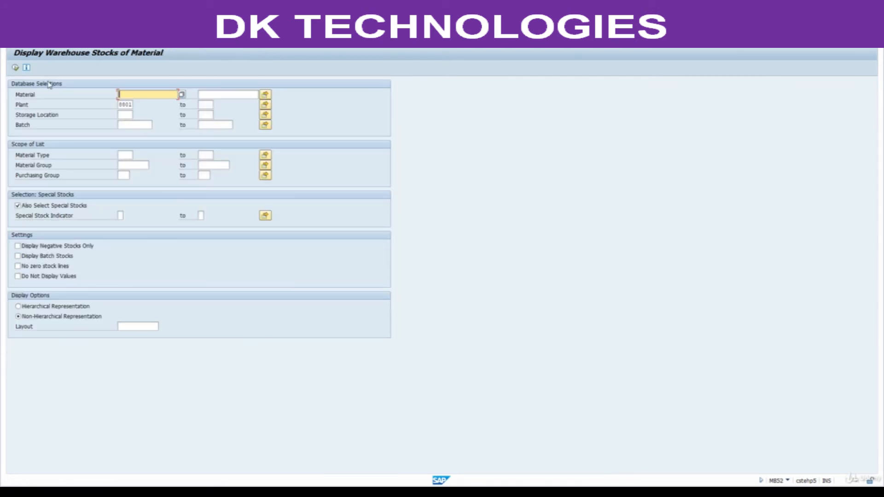
double_click(137, 105)
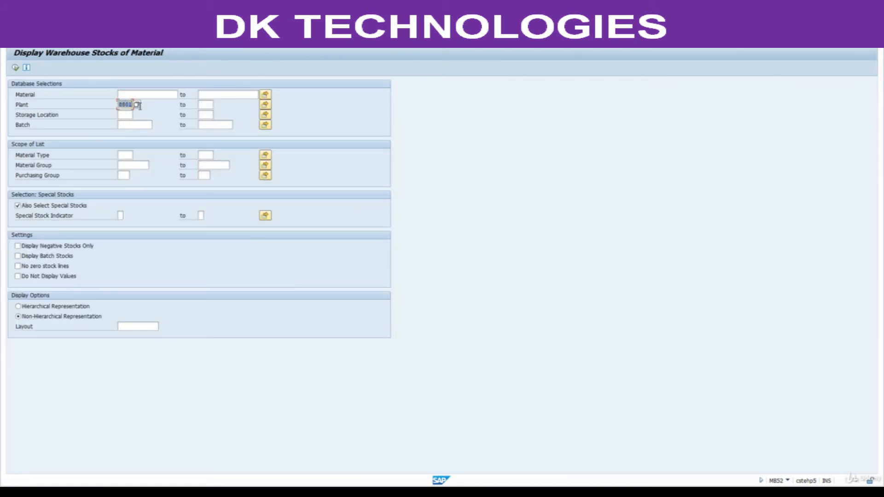
click(16, 68)
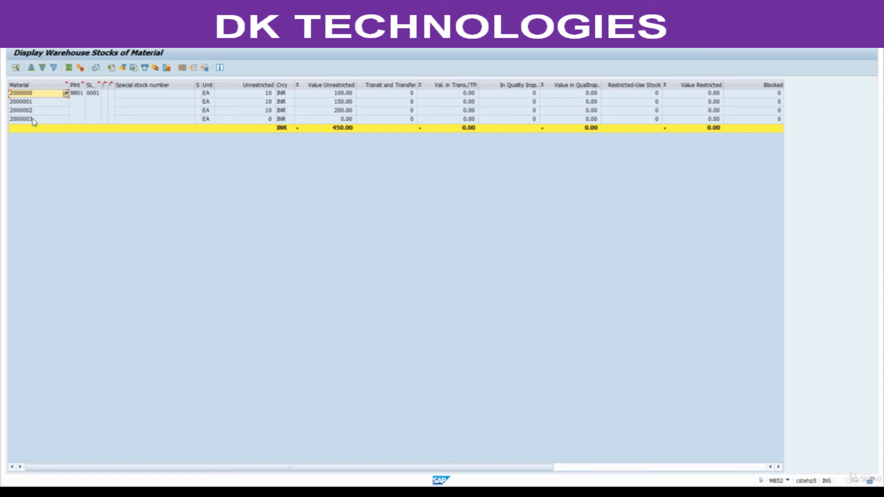
Step: Examine the stock report's plant, storage location, quality inspection stock, and unrestricted quantities and values
click(79, 96)
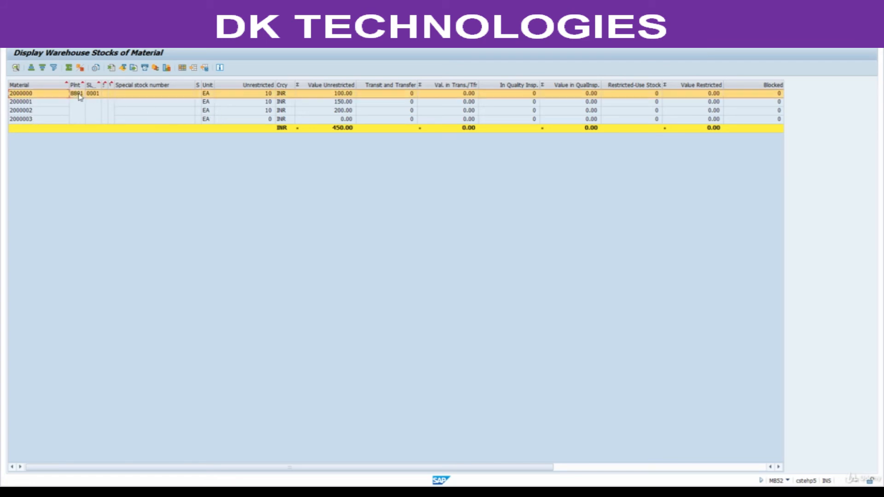
click(97, 94)
click(530, 87)
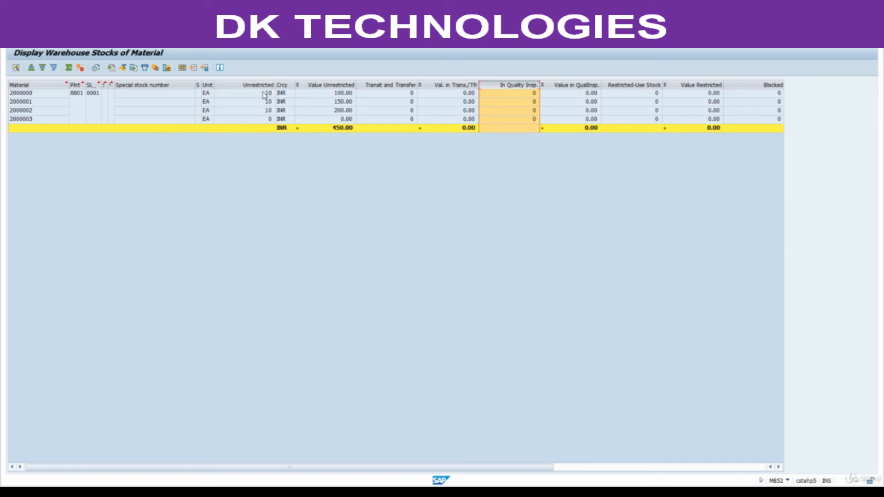
click(339, 85)
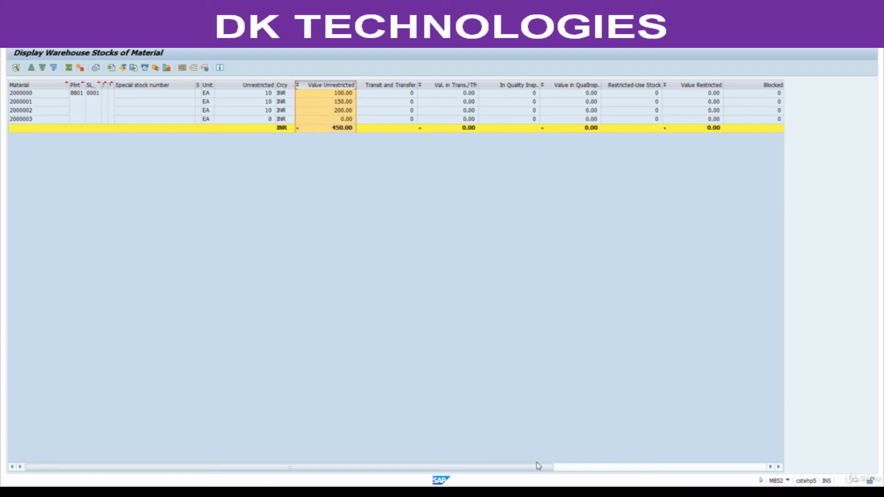
Step: Look up the GR/IR line item report's transaction code in the PDF's process steps and open FBL3N in SAP
click(520, 492)
scroll(445, 383, down, 1)
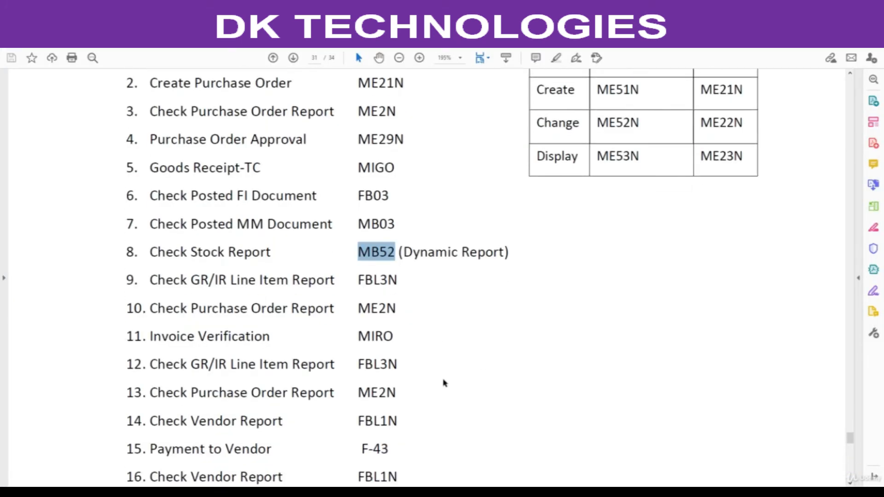
scroll(445, 384, down, 1)
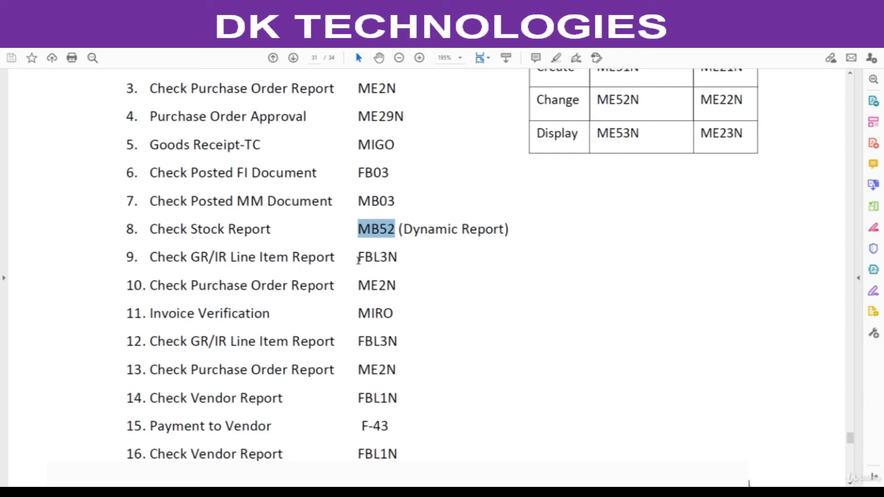
drag(358, 257, 402, 257)
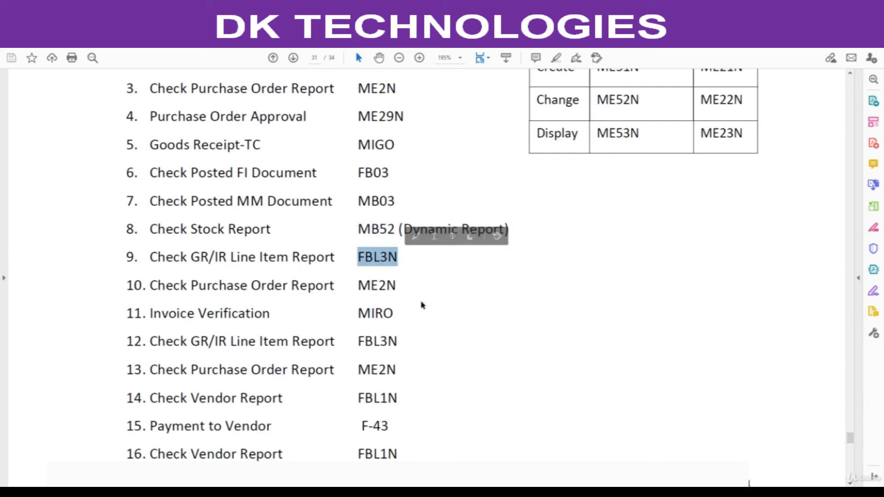
mouse_move(465, 493)
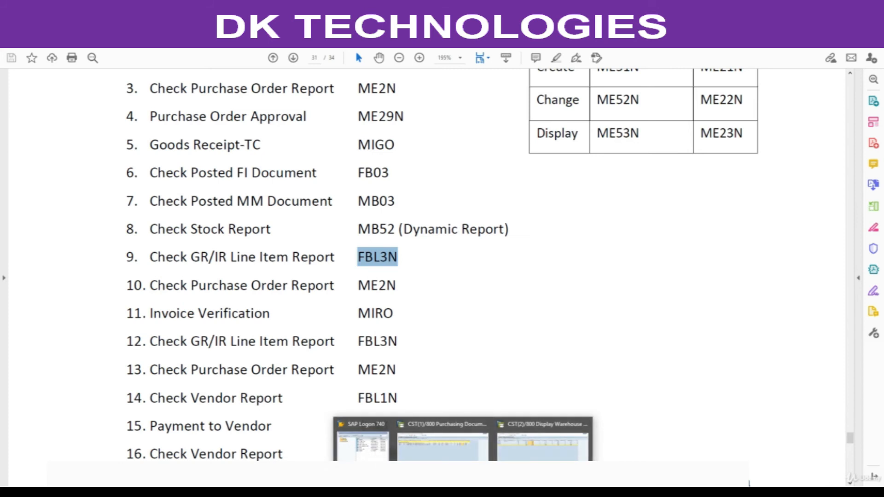
click(544, 453)
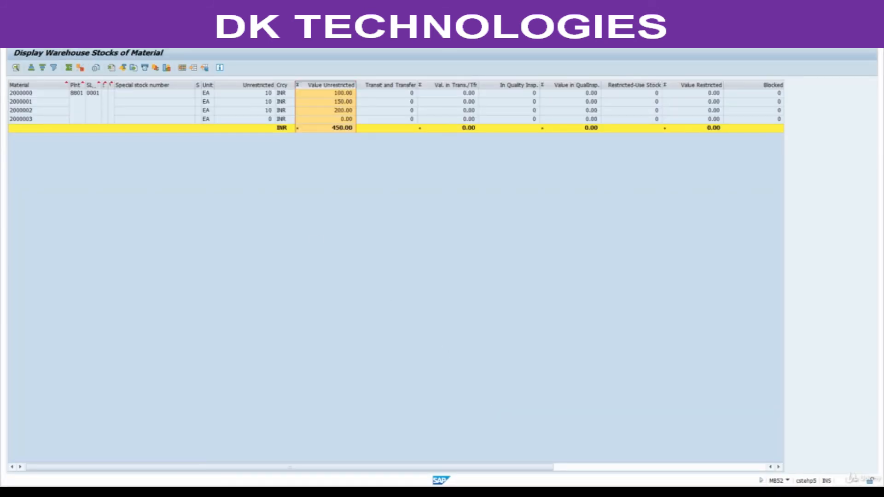
key(Return)
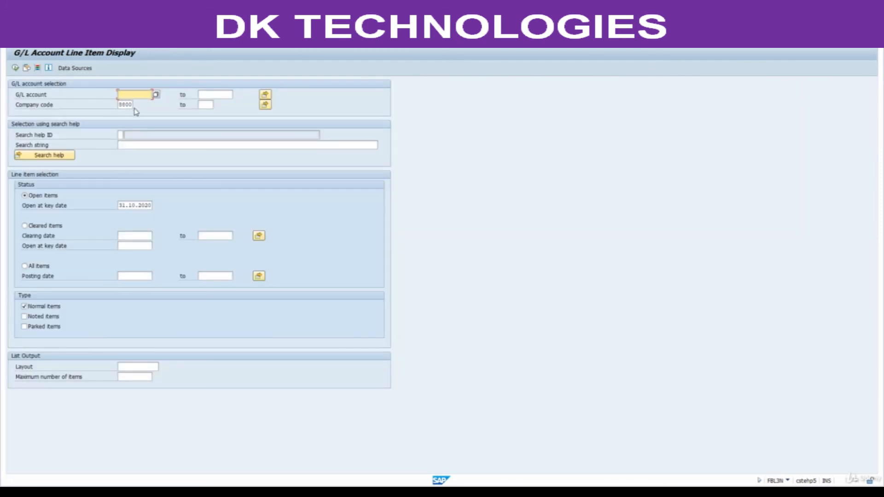
Step: Open another SAP session and go to the MB03 material document display
mouse_move(442, 491)
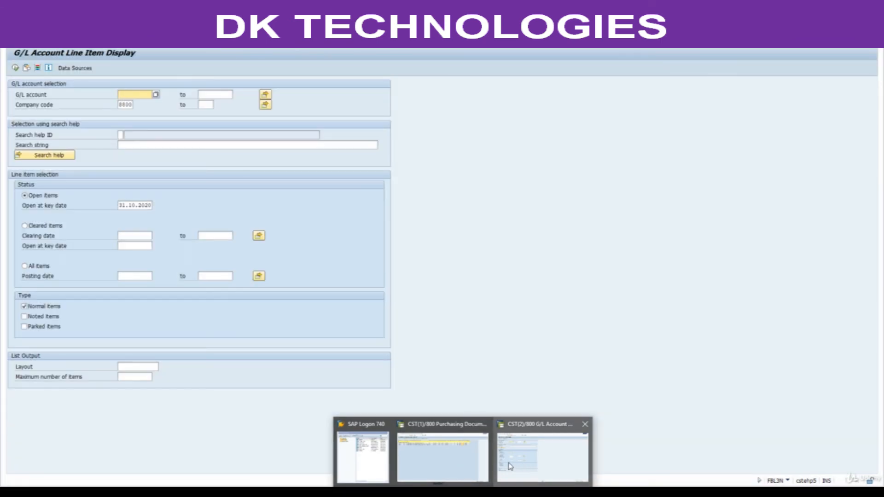
mouse_move(455, 465)
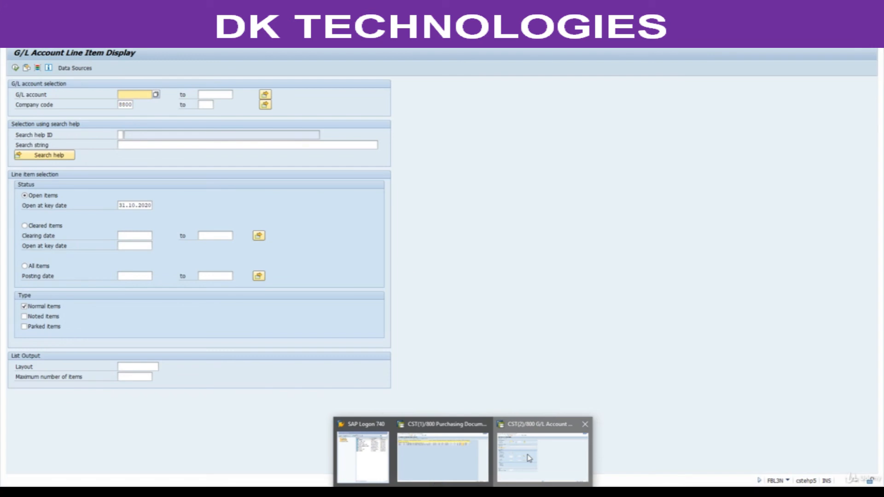
click(507, 465)
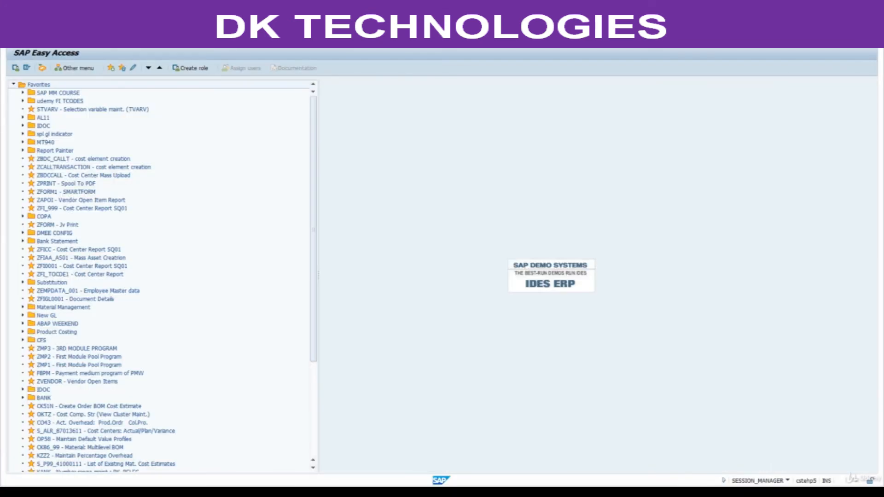
key(Return)
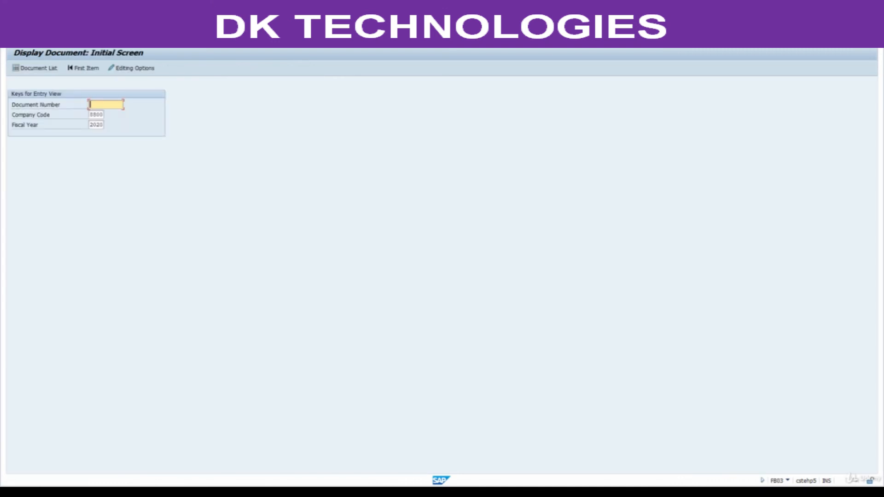
click(65, 39)
key(Return)
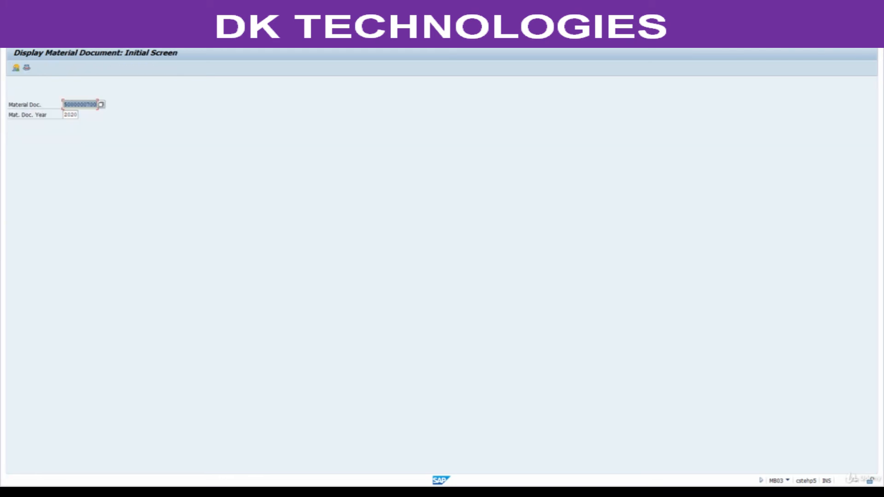
Step: Display the goods receipt's 2020 material document and open its accounting document to look up the Goods Rcvd/Invoice Rcvd account
key(Return)
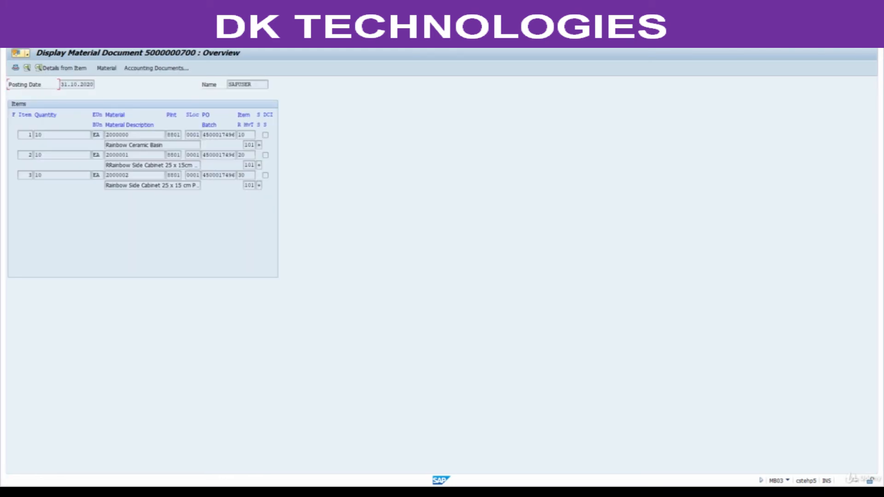
click(156, 68)
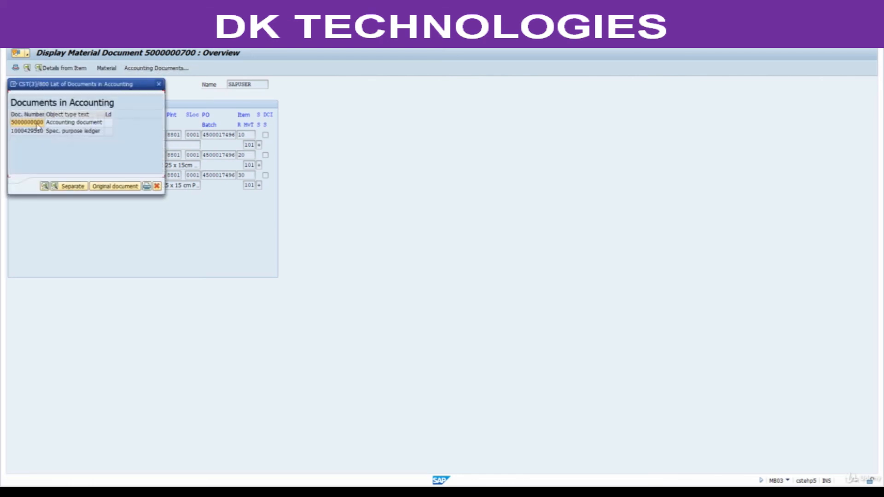
double_click(35, 124)
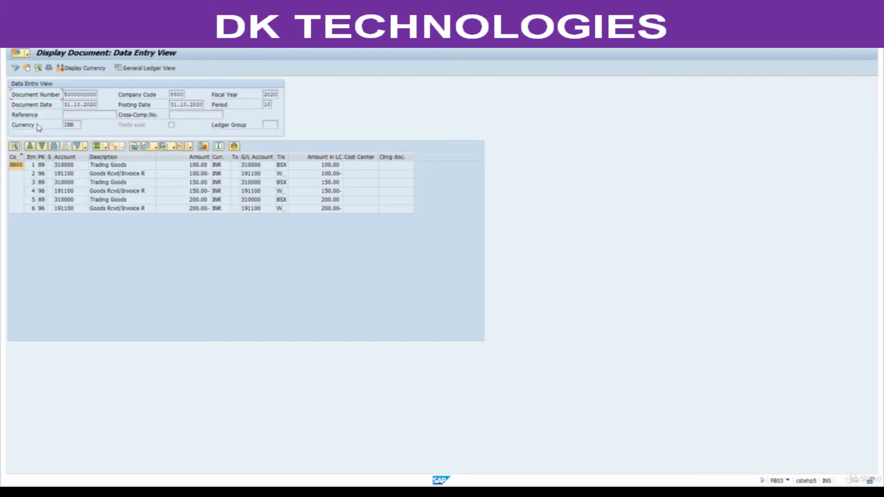
click(72, 177)
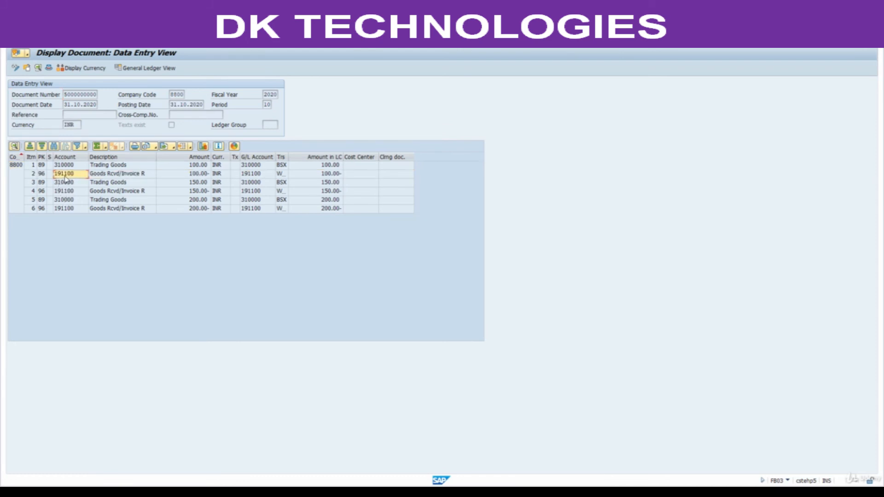
click(81, 176)
Step: Return to the FBL3N session and run the open line item report for G/L account 191100 in company code 8800
mouse_move(463, 492)
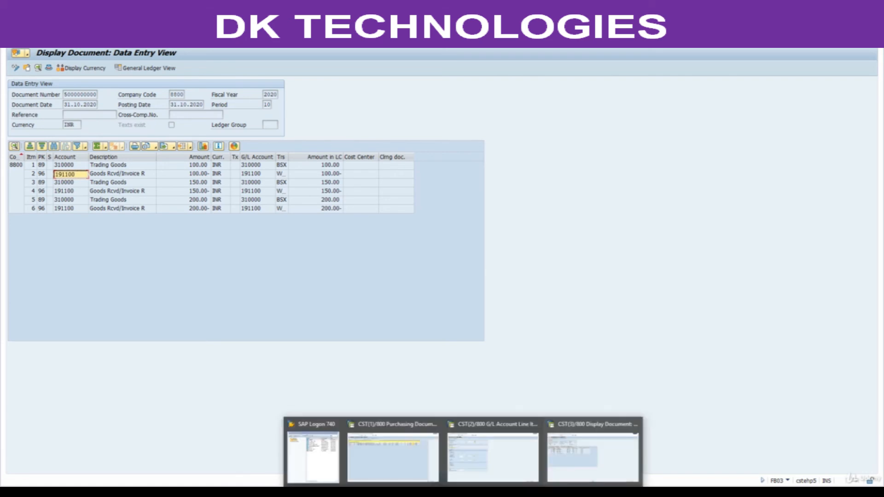
click(482, 460)
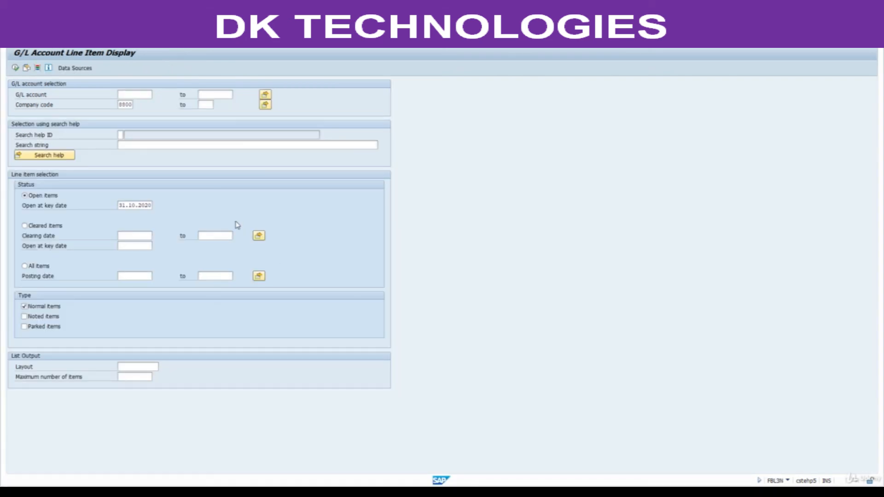
text(191100)
click(16, 68)
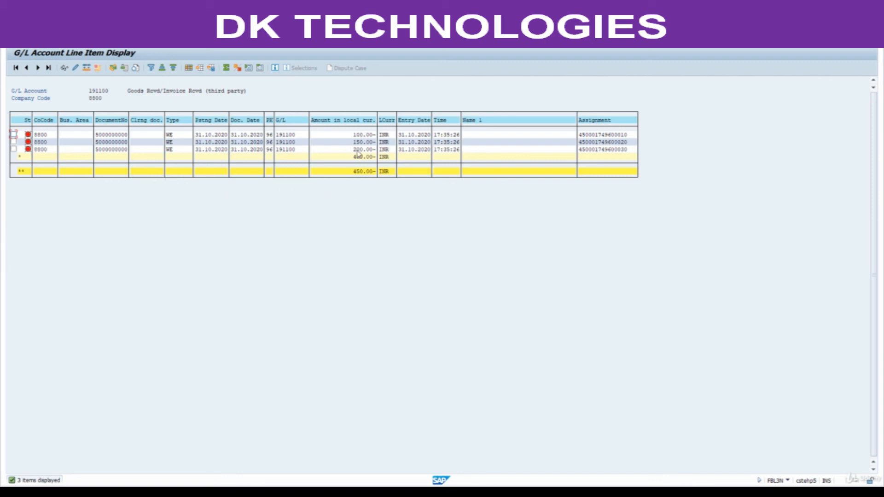
Step: Check the next process step in the PDF, then review the quantity and to-be-delivered columns in the ME2N purchase order report
click(534, 492)
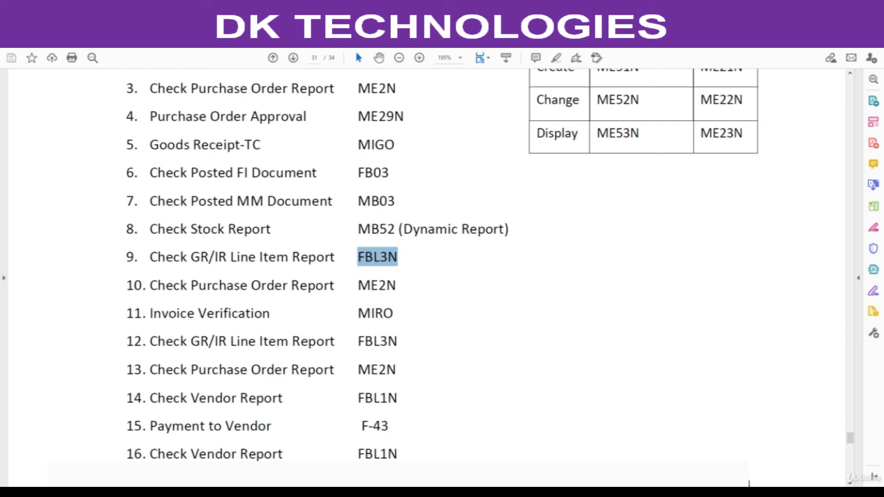
mouse_move(463, 492)
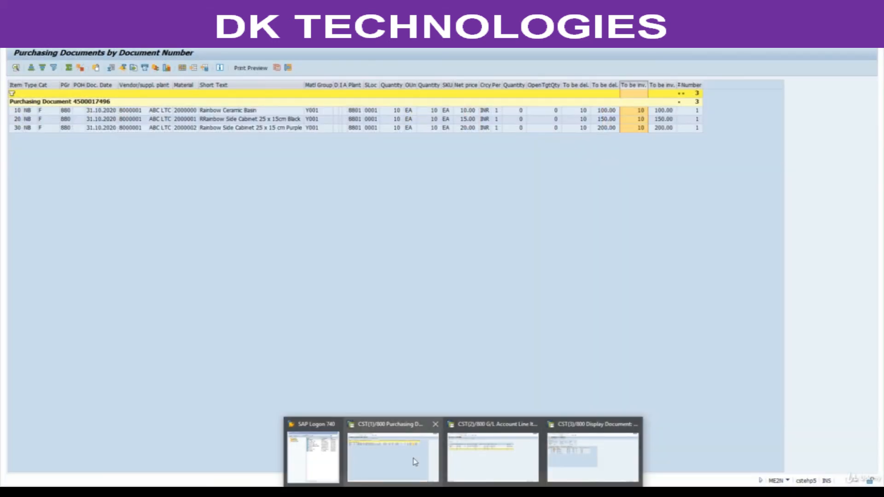
click(414, 458)
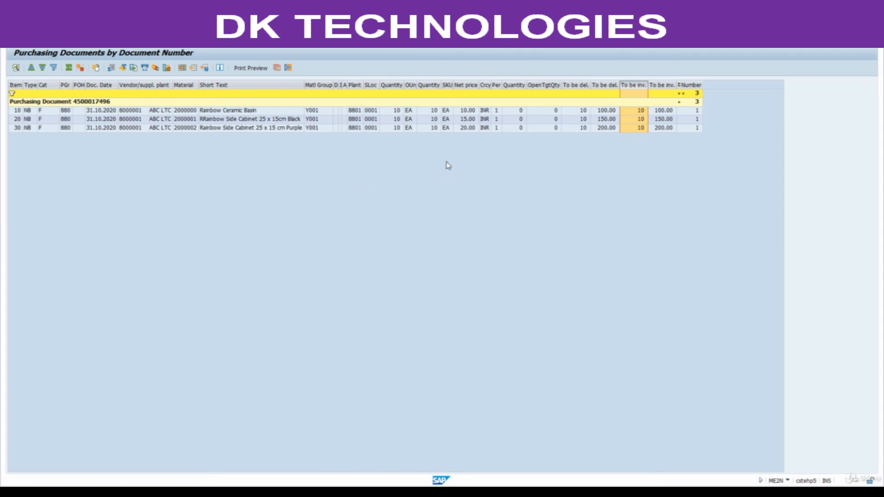
click(393, 85)
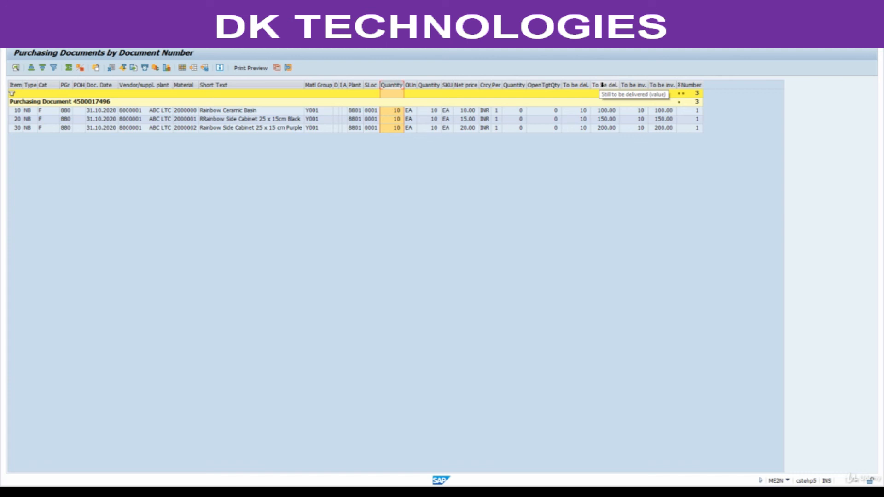
click(597, 111)
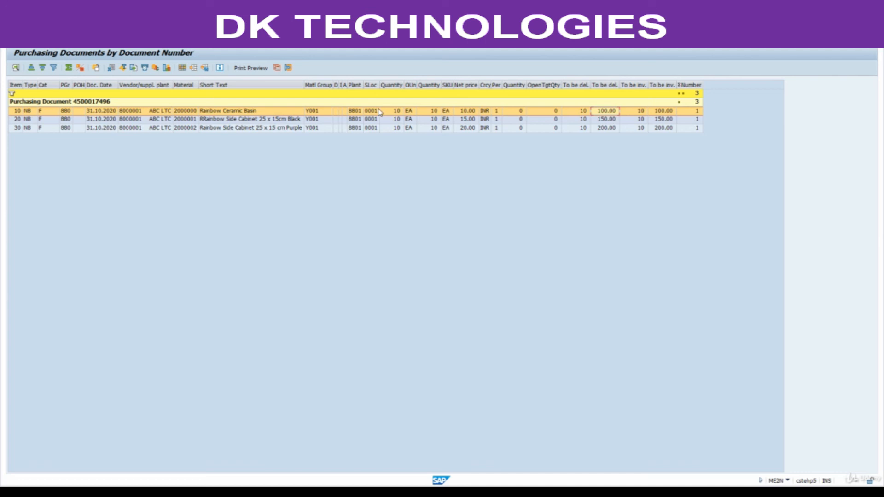
Step: Rerun the ME2N purchase order report for plant 8801 with the scope of list set to BEST_ALV
key(F3)
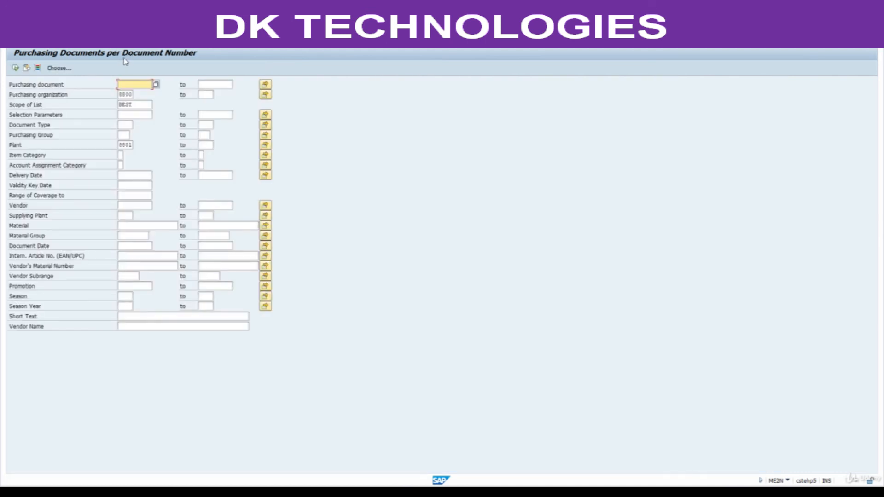
click(15, 69)
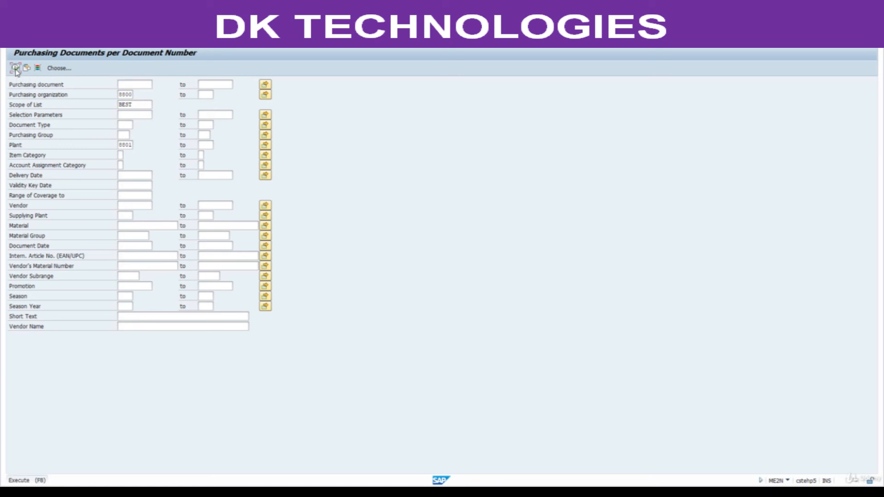
key(F3)
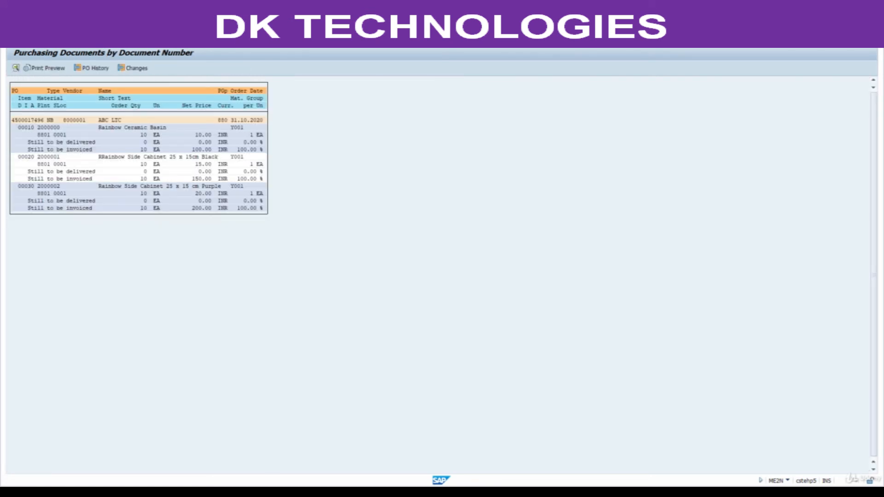
click(149, 104)
click(156, 105)
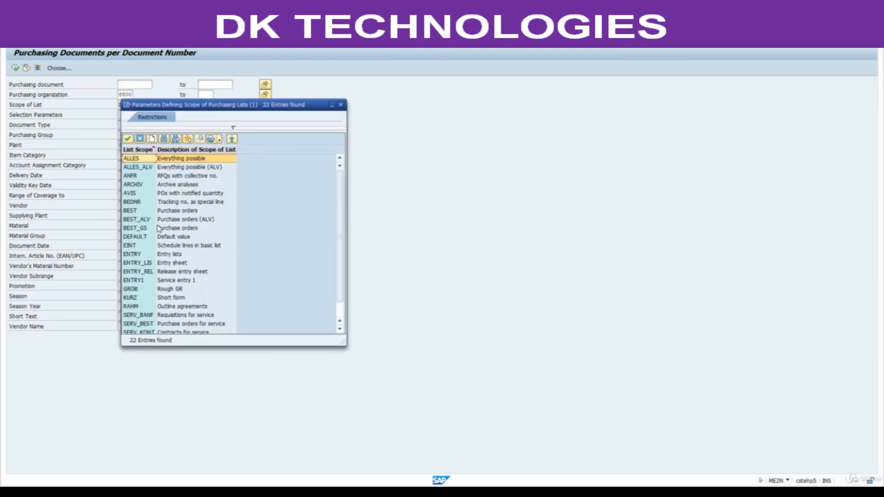
double_click(169, 219)
click(15, 68)
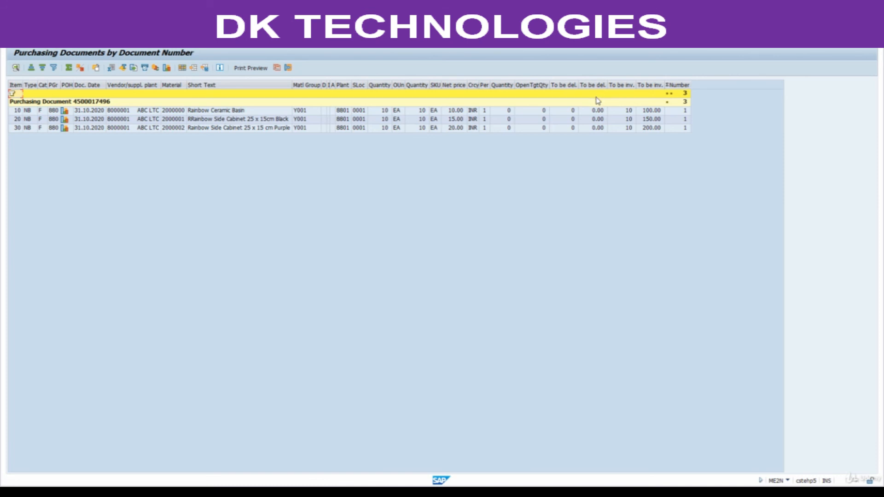
Step: View the PO history of item 10 and its goods receipt material document, and close the history
click(65, 111)
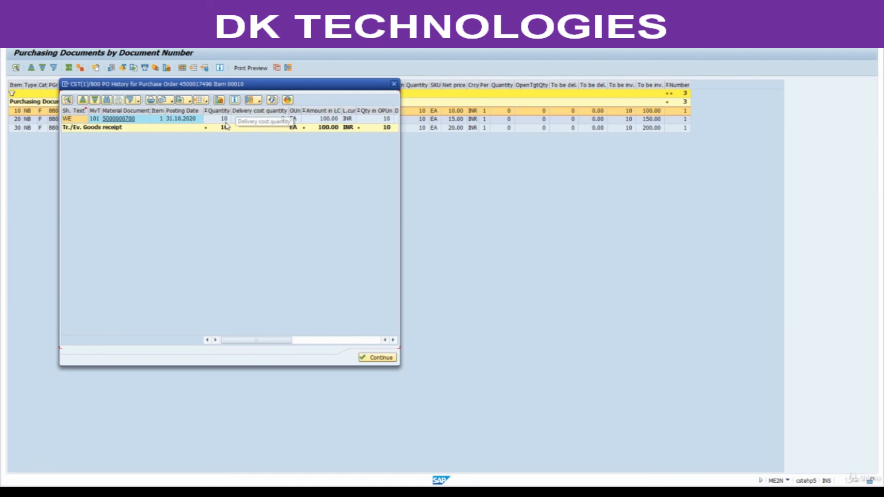
click(124, 120)
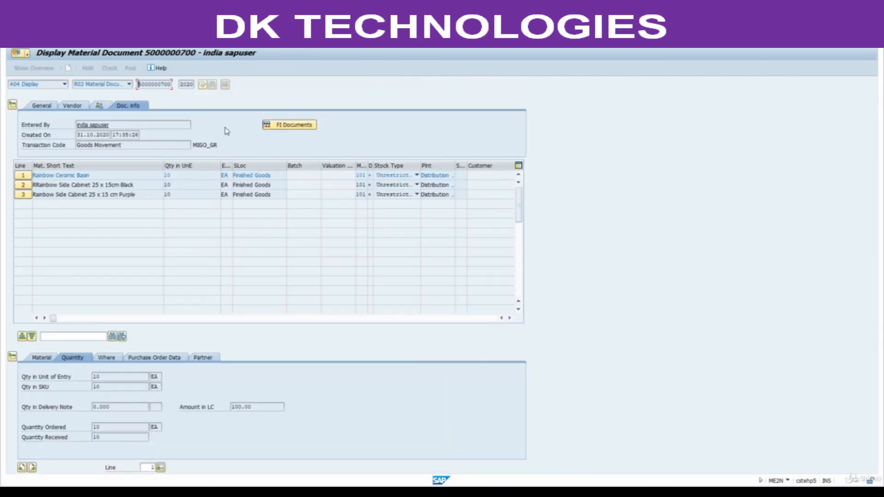
click(116, 39)
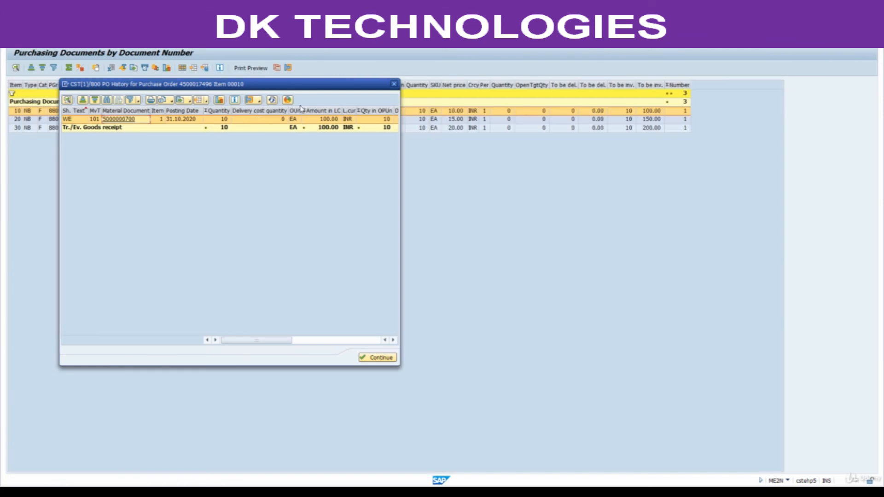
click(394, 83)
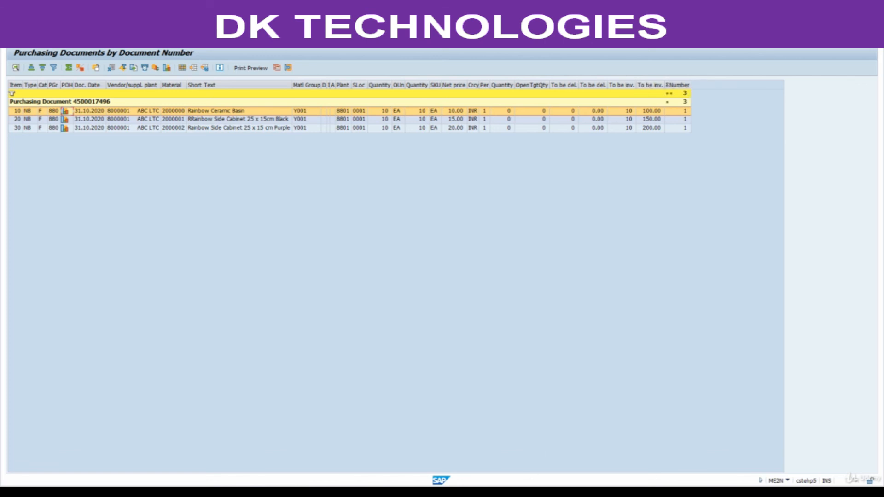
Step: Look up the transaction codes for the purchase order report and invoice verification in the PDF's process steps
mouse_move(530, 492)
click(529, 441)
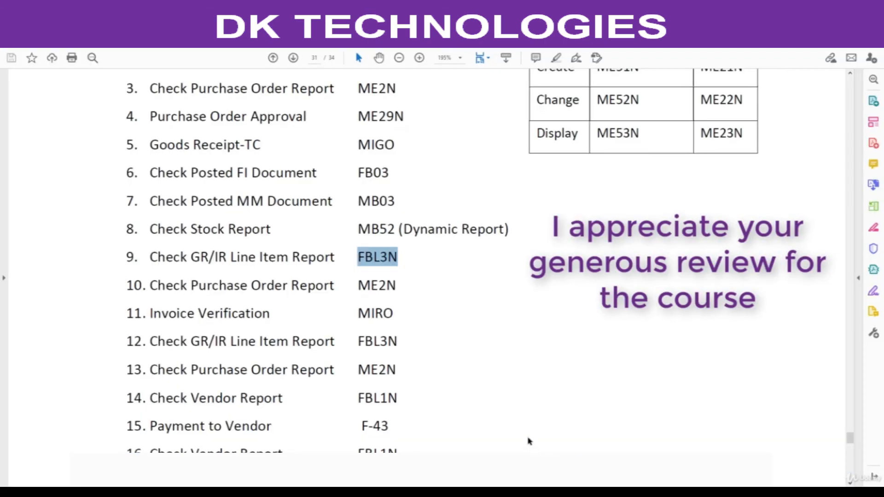
scroll(401, 359, down, 1)
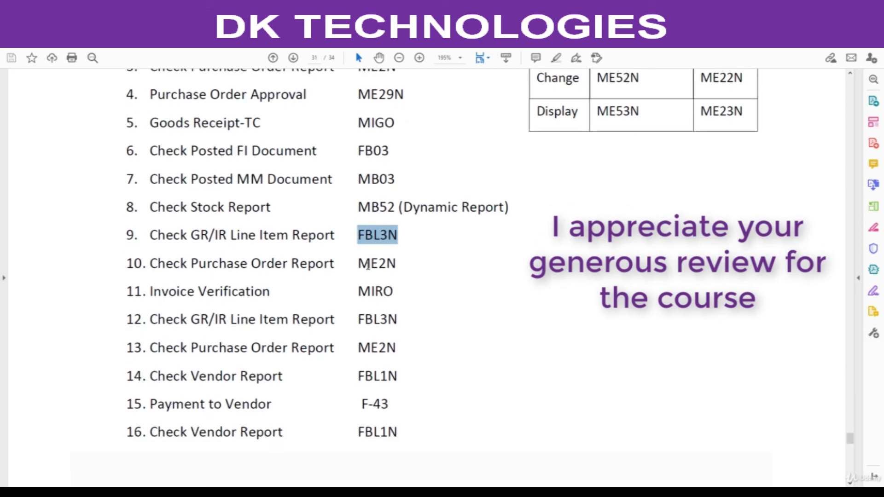
drag(357, 263, 407, 268)
drag(358, 291, 407, 291)
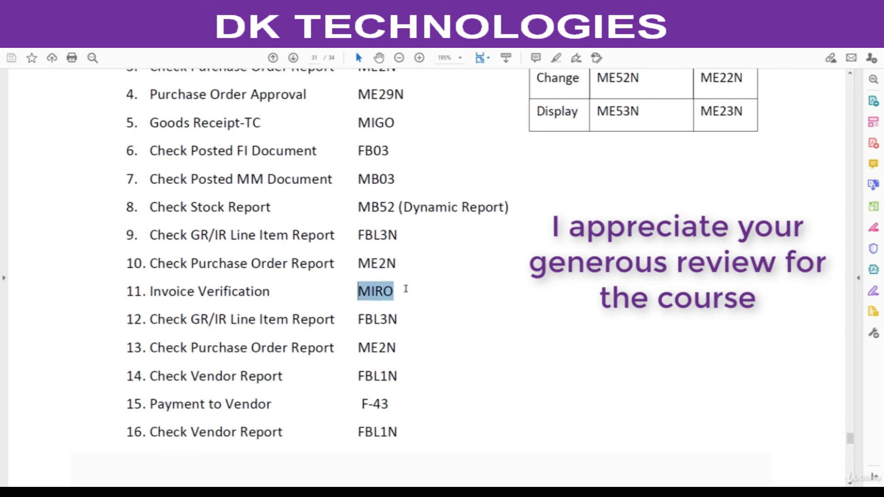